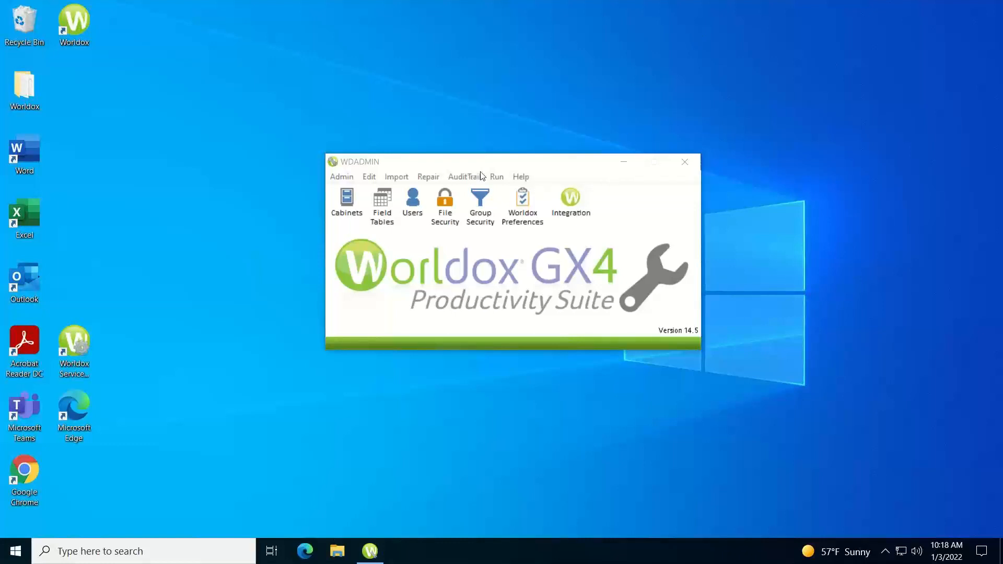
# Tick Salvage: Undelete Files in the Everyone group's feature list in Group Security
pyautogui.click(481, 199)
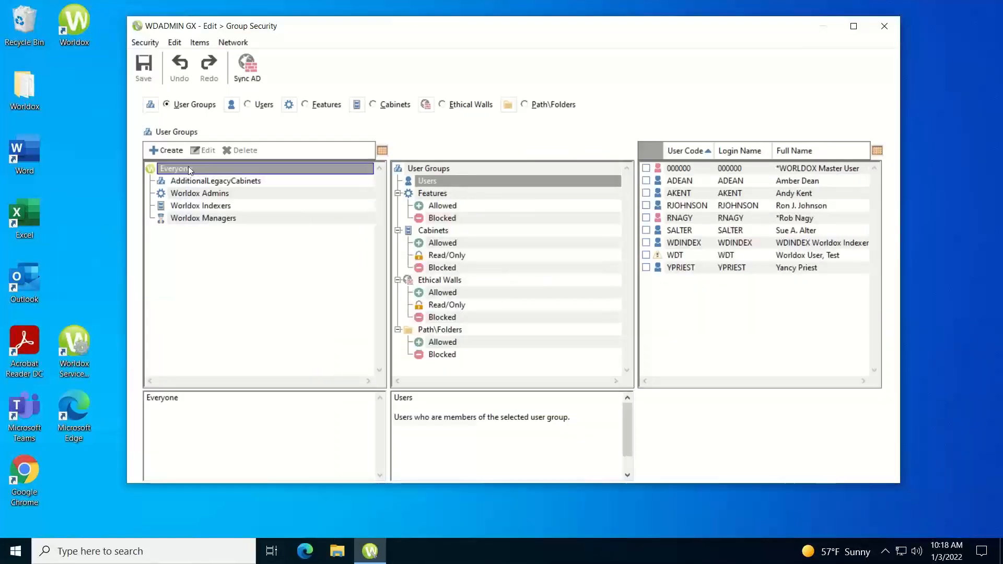
pyautogui.click(430, 194)
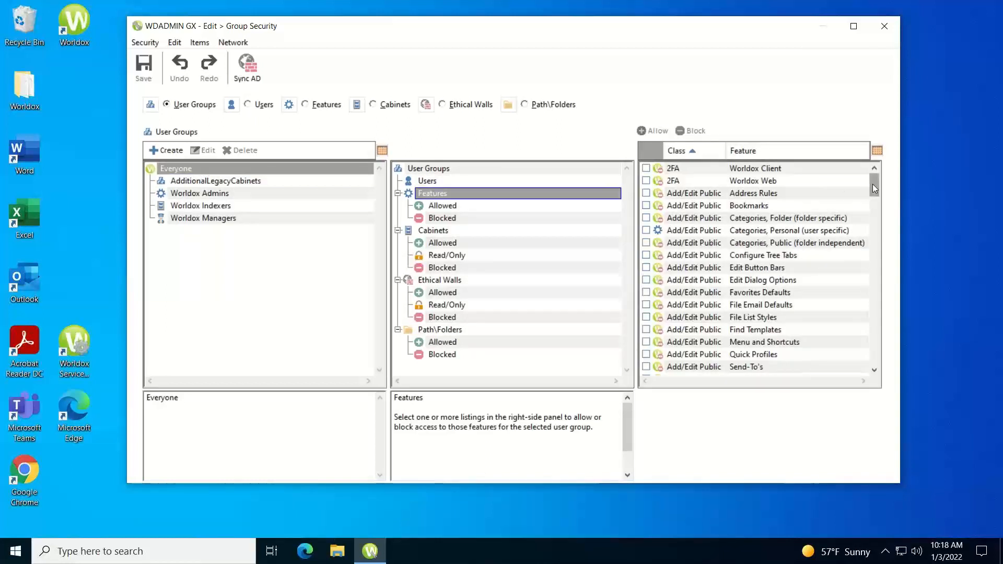
pyautogui.moveTo(874, 188); pyautogui.dragTo(874, 297)
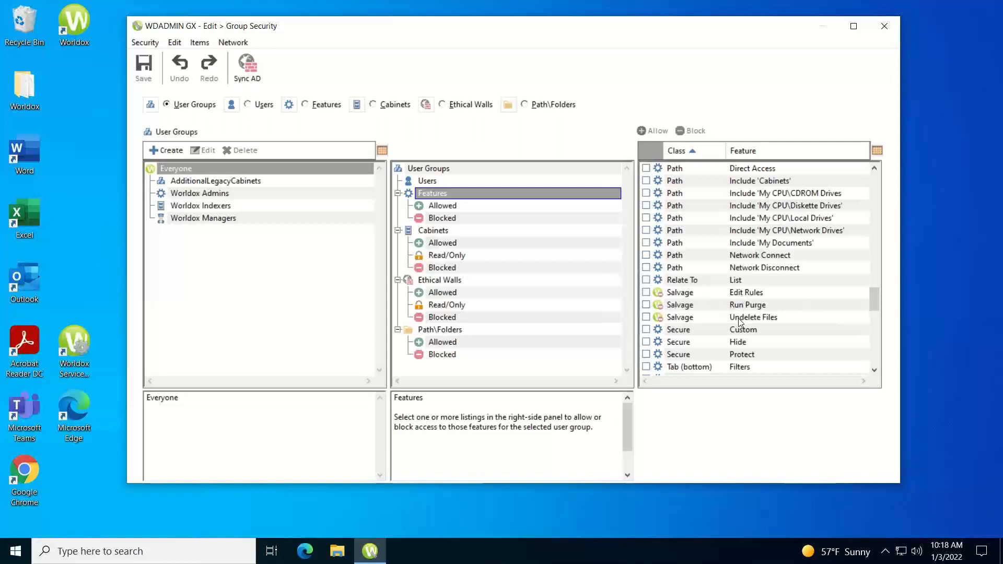
pyautogui.click(682, 321)
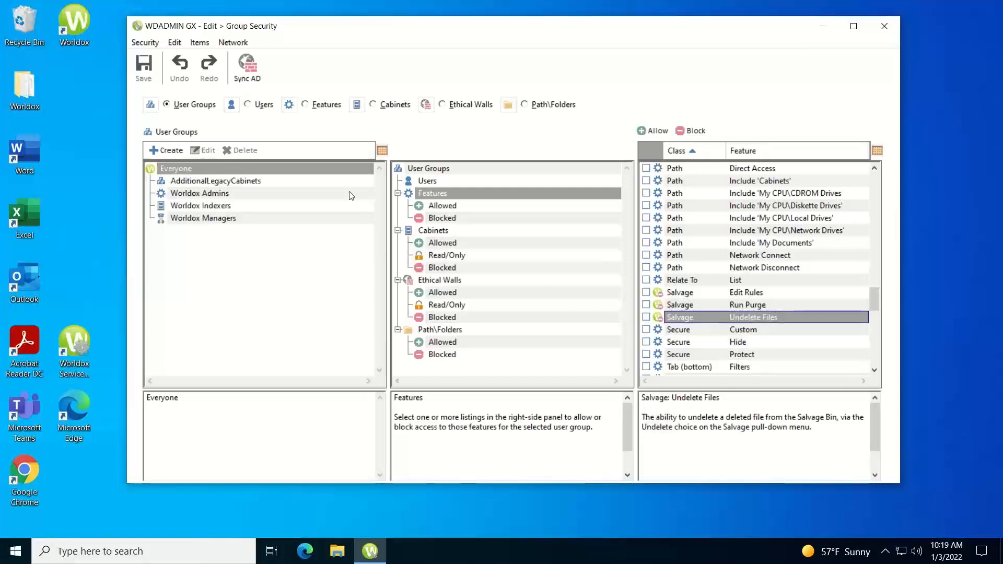
pyautogui.click(646, 317)
# Add a new user group named 'UndeleteFiles' beneath Everyone
pyautogui.click(162, 151)
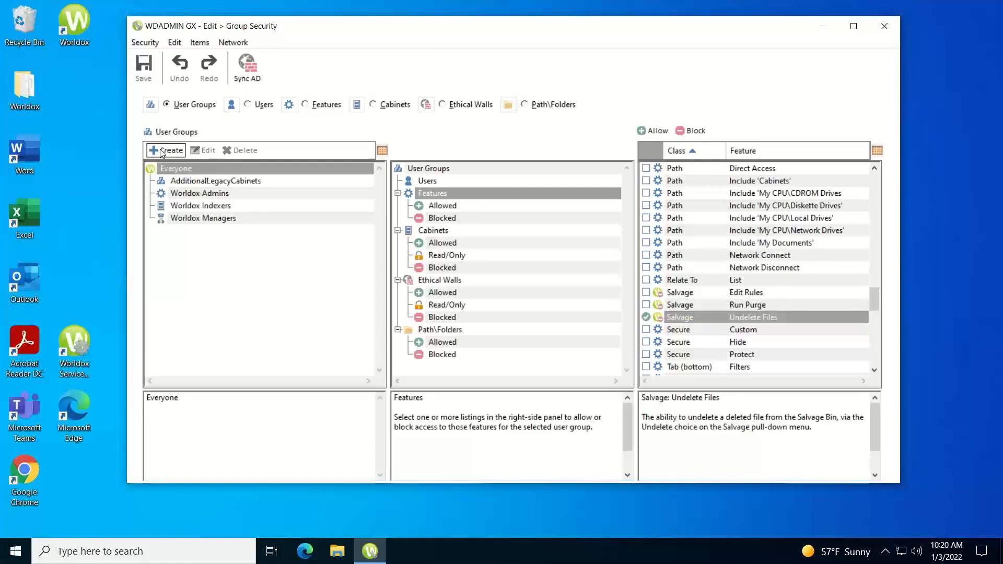
pyautogui.write('Un')
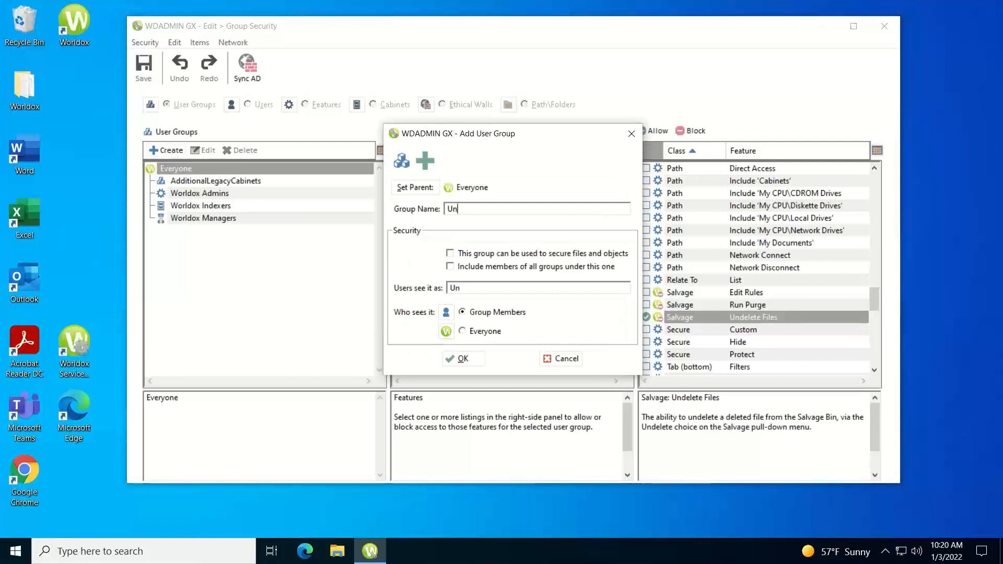
pyautogui.write('deleteFil')
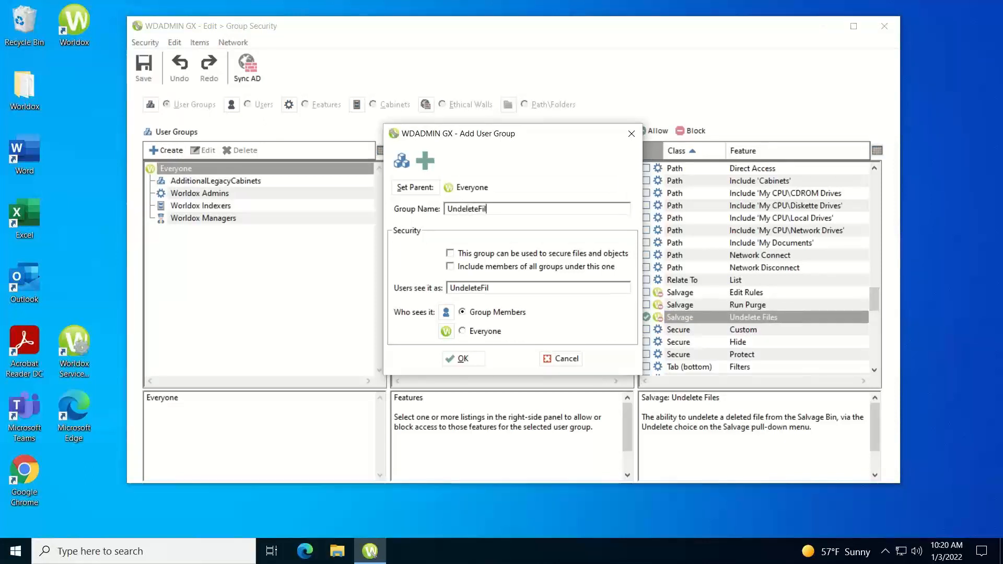
pyautogui.write('es')
pyautogui.click(464, 359)
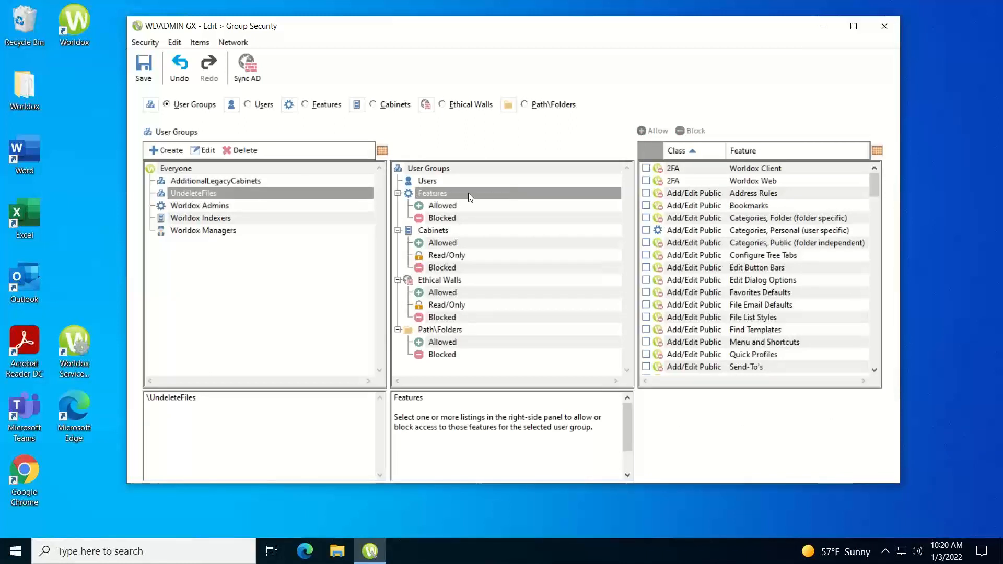
# Allow Salvage: Undelete Files for UndeleteFiles, then show its allowed features and member list
pyautogui.moveTo(873, 188); pyautogui.dragTo(883, 304)
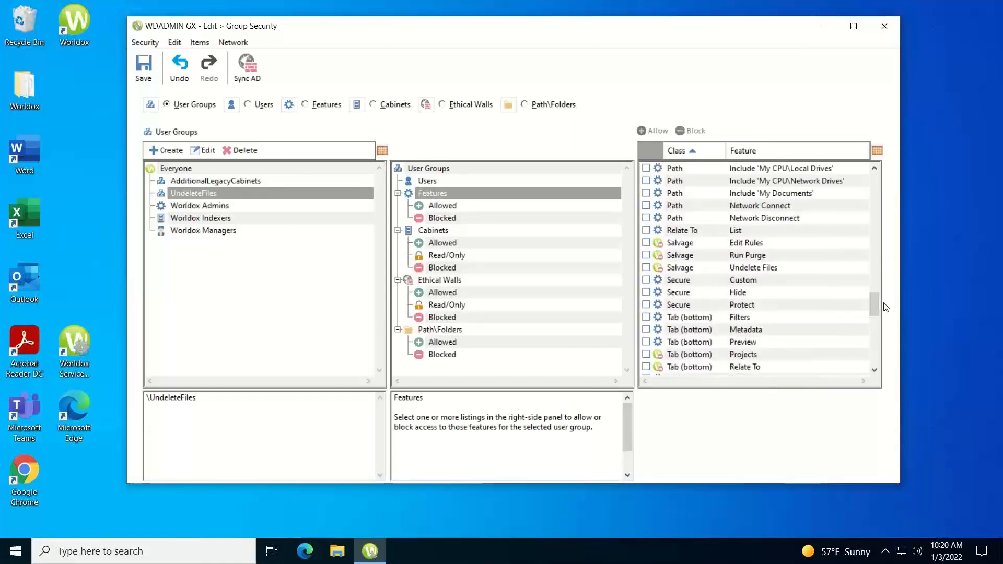
pyautogui.click(647, 267)
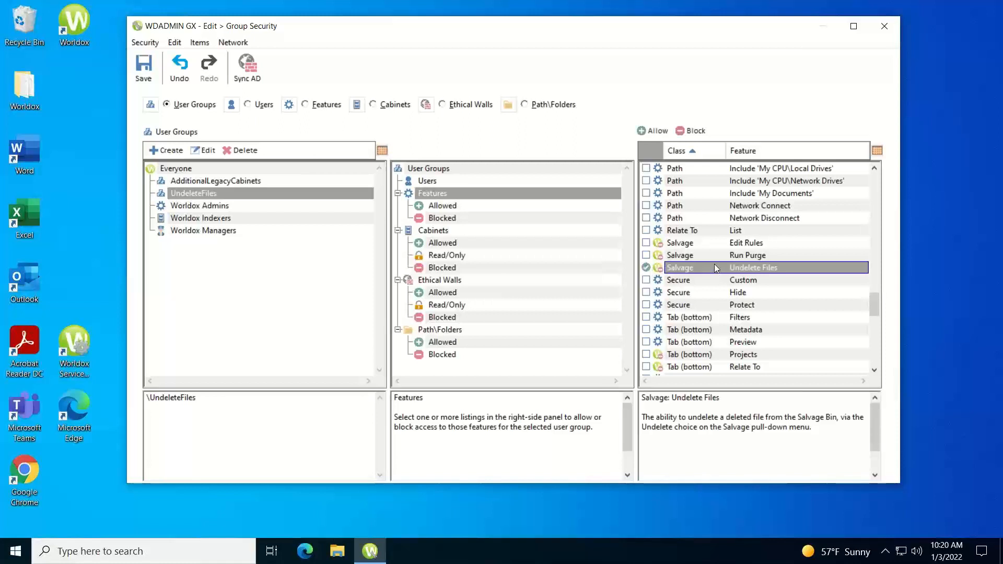
pyautogui.click(646, 130)
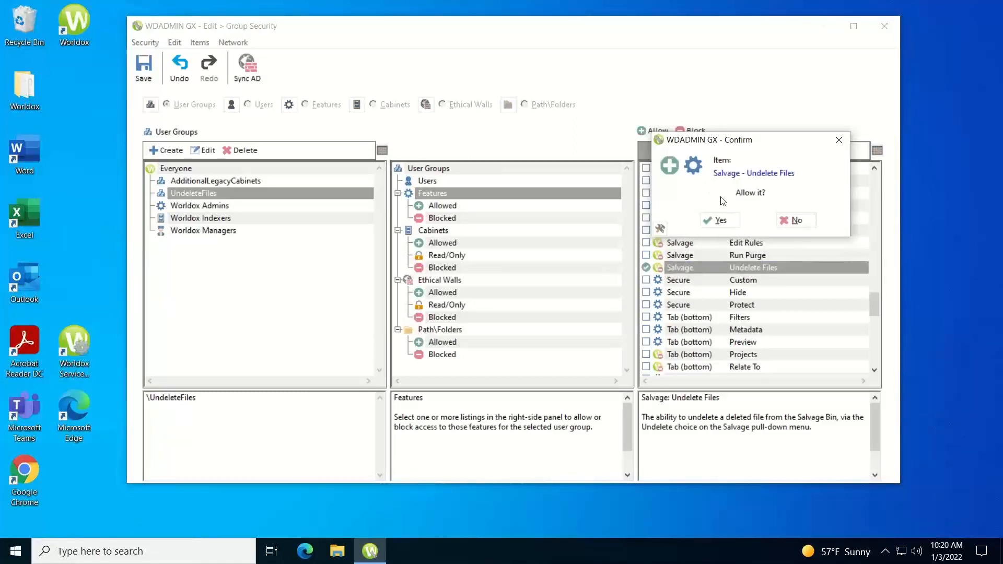
pyautogui.click(726, 222)
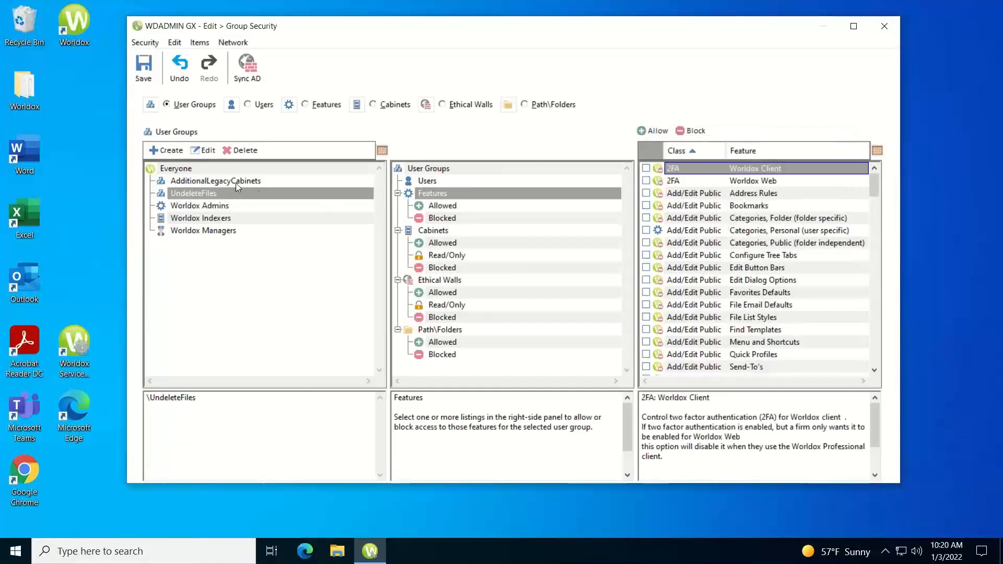
pyautogui.click(430, 206)
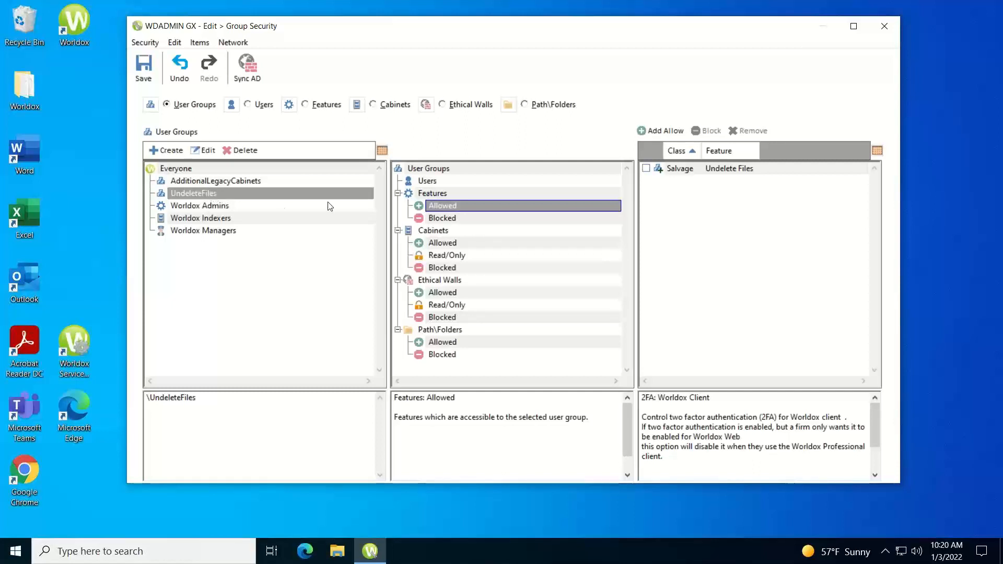
pyautogui.click(427, 182)
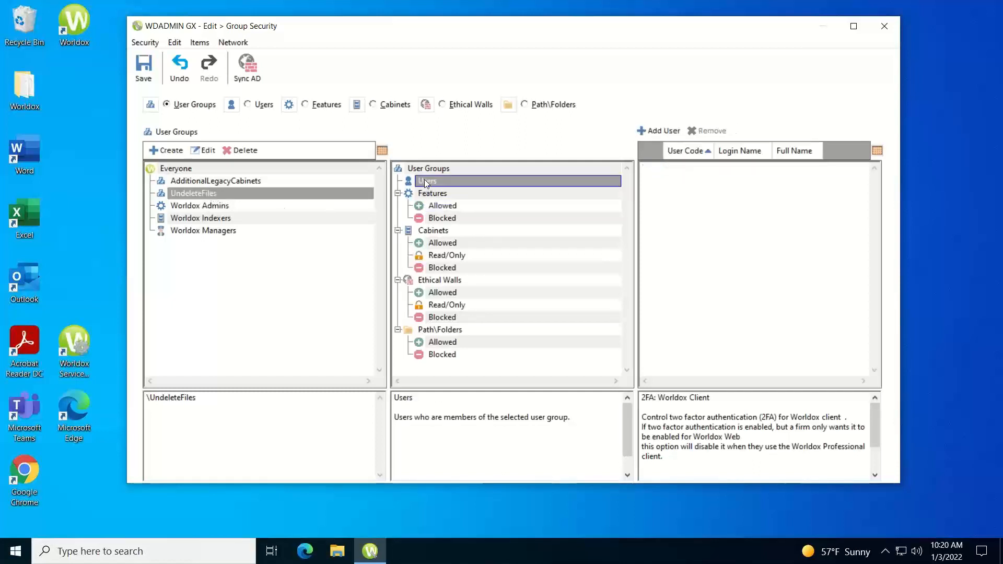
# Add the indexer account and one other user as members of the UndeleteFiles group
pyautogui.click(655, 132)
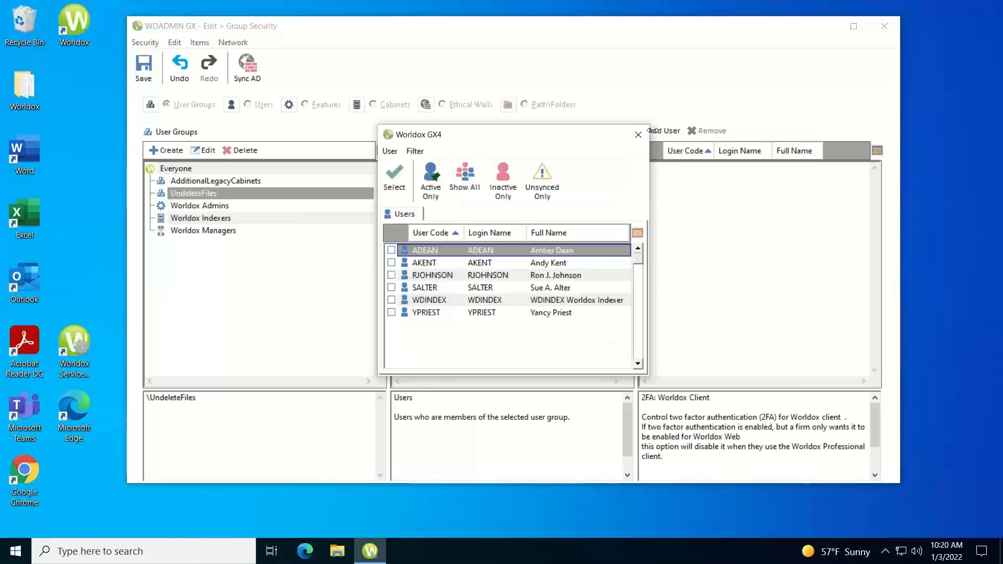
pyautogui.click(391, 276)
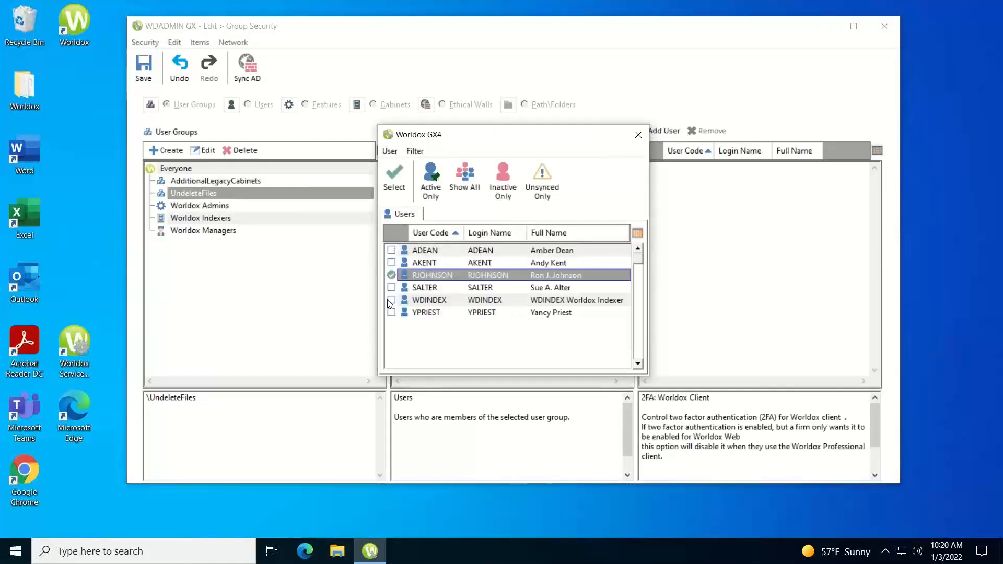
pyautogui.click(391, 300)
pyautogui.click(443, 303)
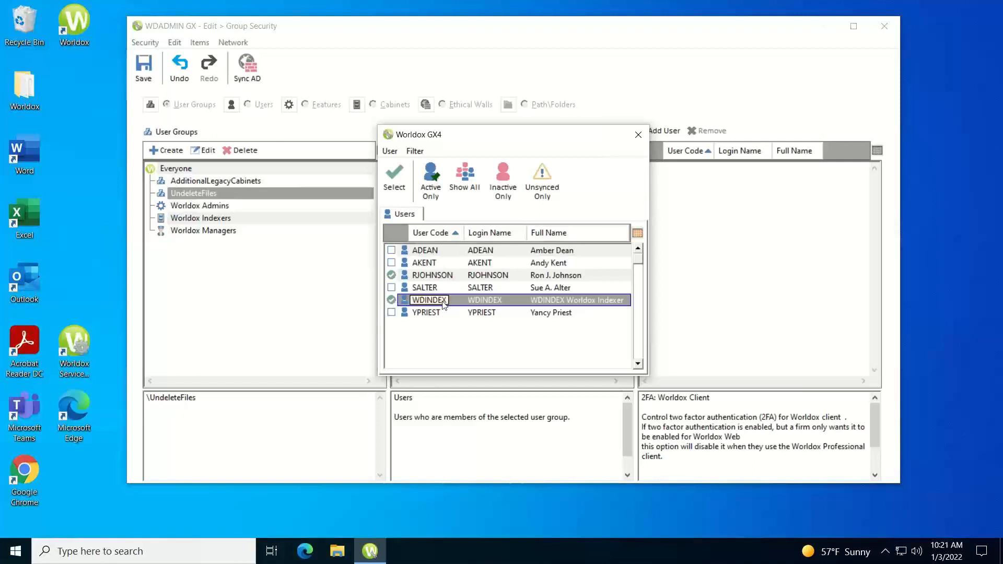
pyautogui.click(394, 178)
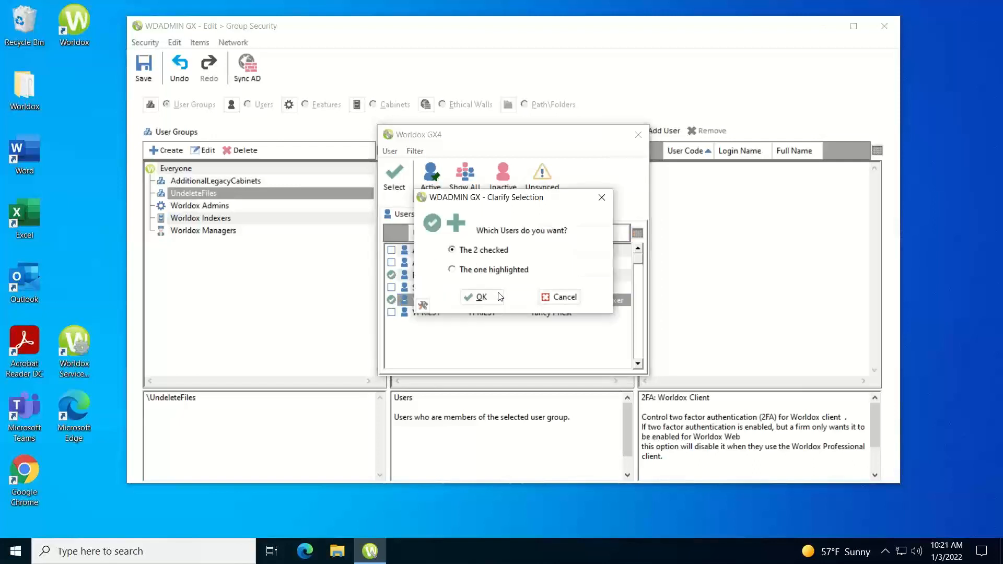
pyautogui.click(499, 297)
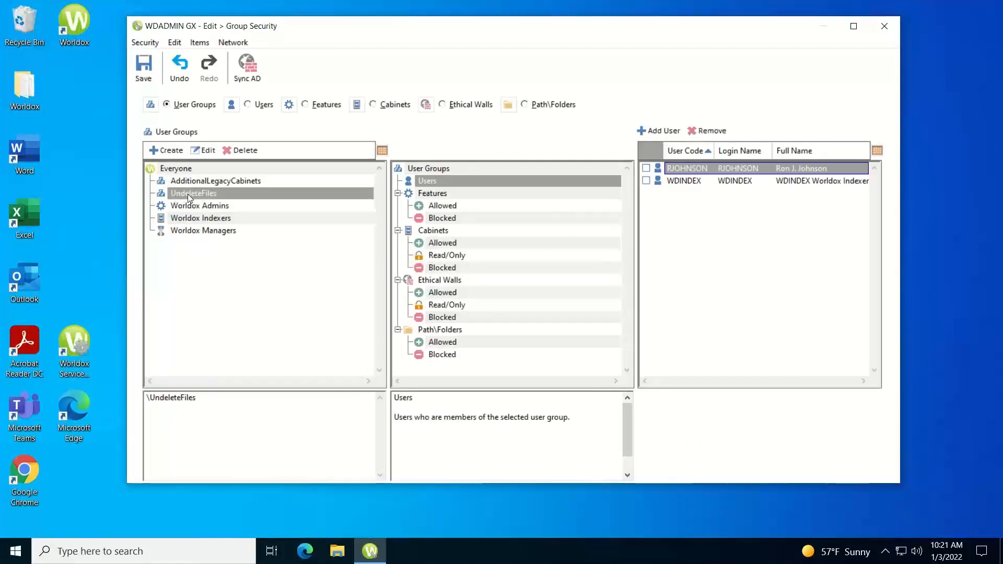
pyautogui.click(168, 168)
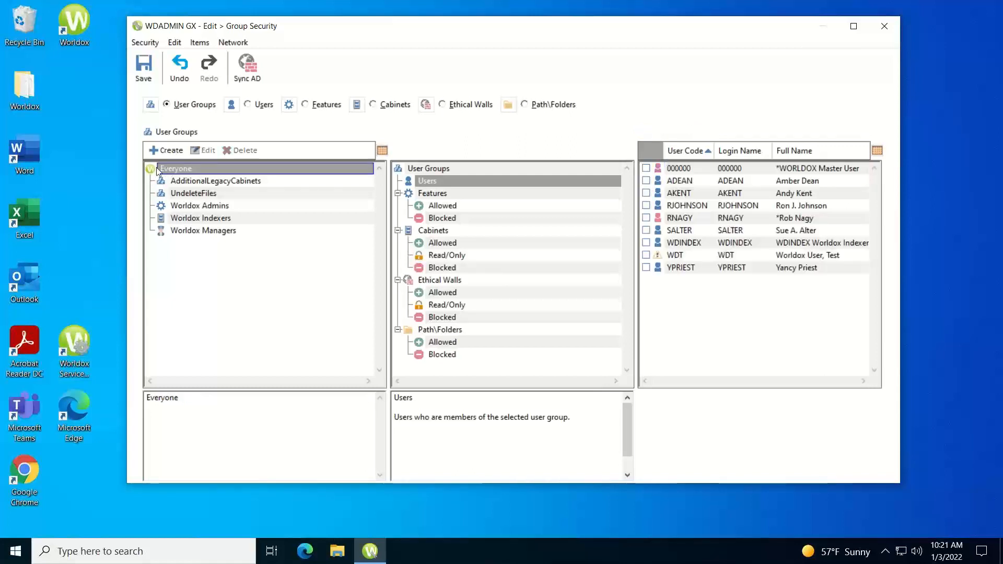
# Tick Salvage: Undelete Files for Everyone, save the group security changes, and close the editor
pyautogui.click(432, 194)
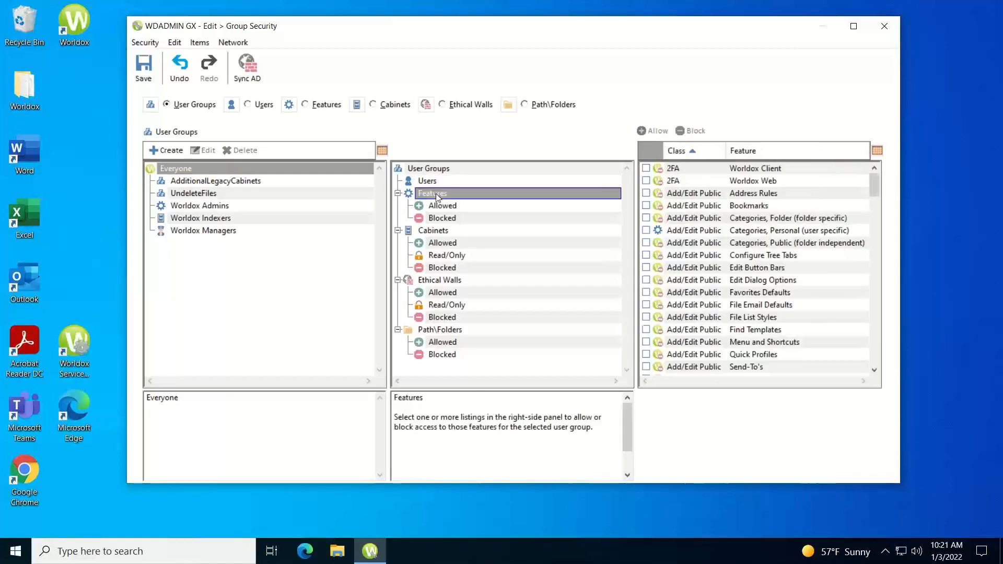
pyautogui.moveTo(873, 190); pyautogui.dragTo(897, 308)
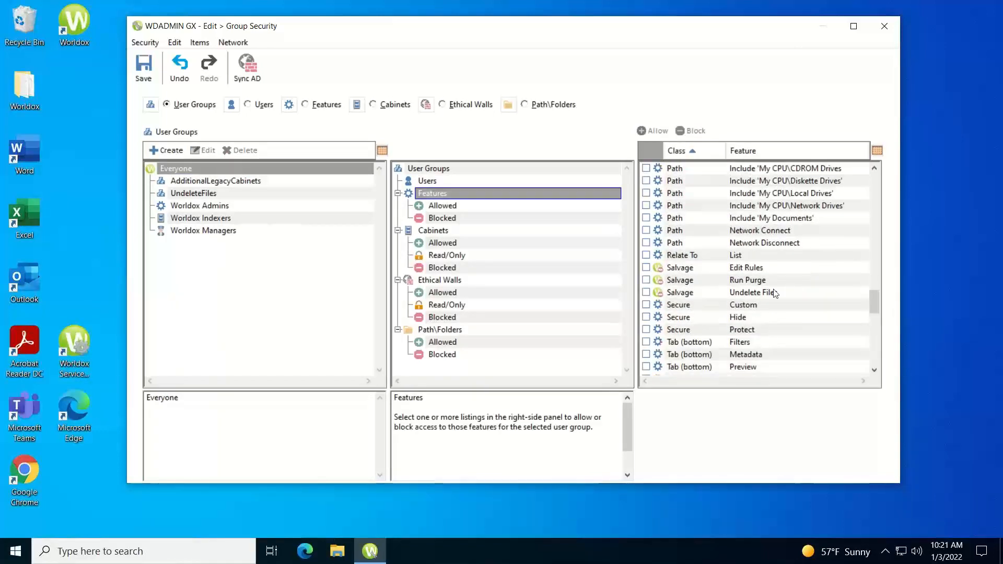
pyautogui.click(648, 292)
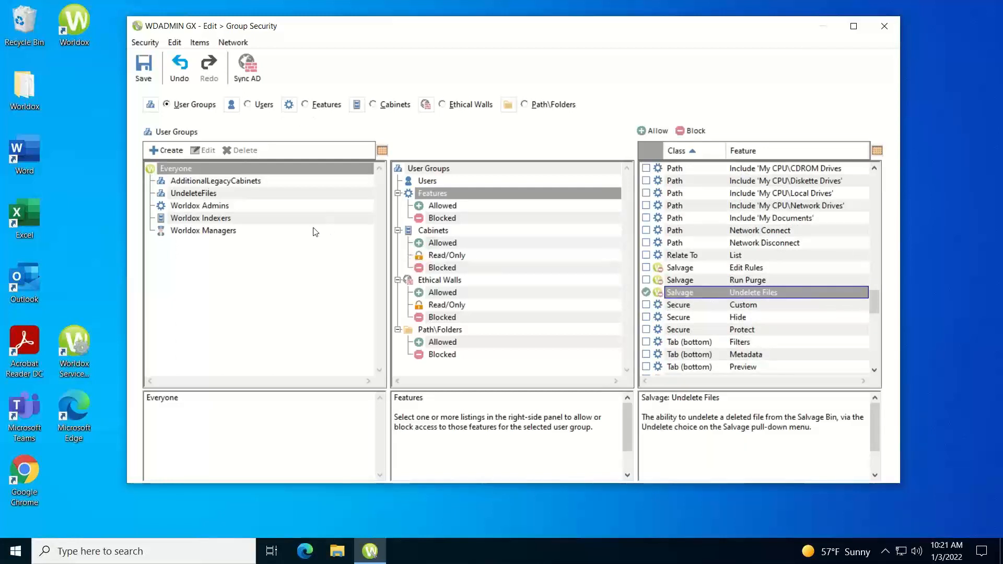
pyautogui.click(144, 66)
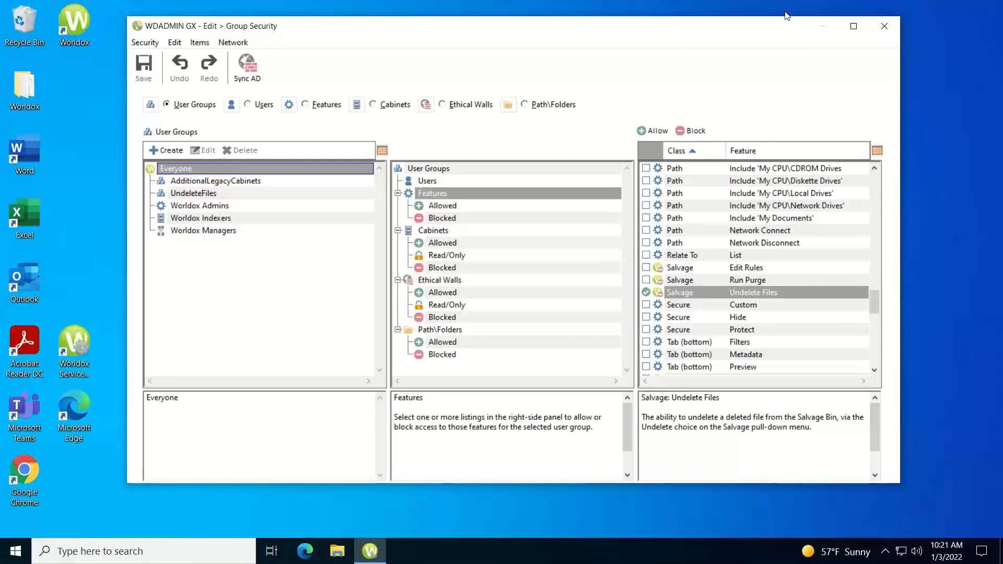
pyautogui.click(885, 26)
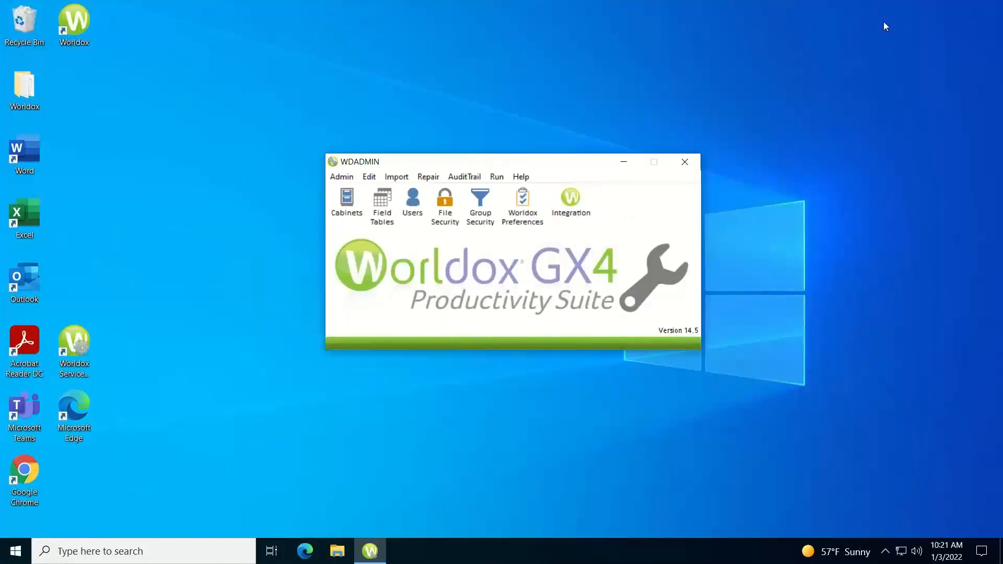
# Close WDADMIN and expand Client Files > Salvage > client 0009 down to 000 - General
pyautogui.click(685, 163)
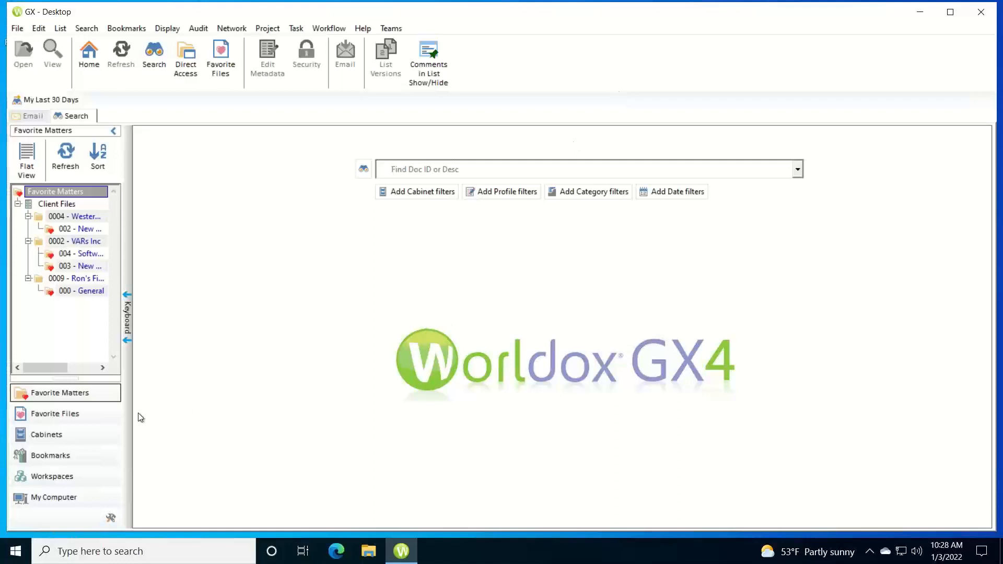
pyautogui.click(43, 436)
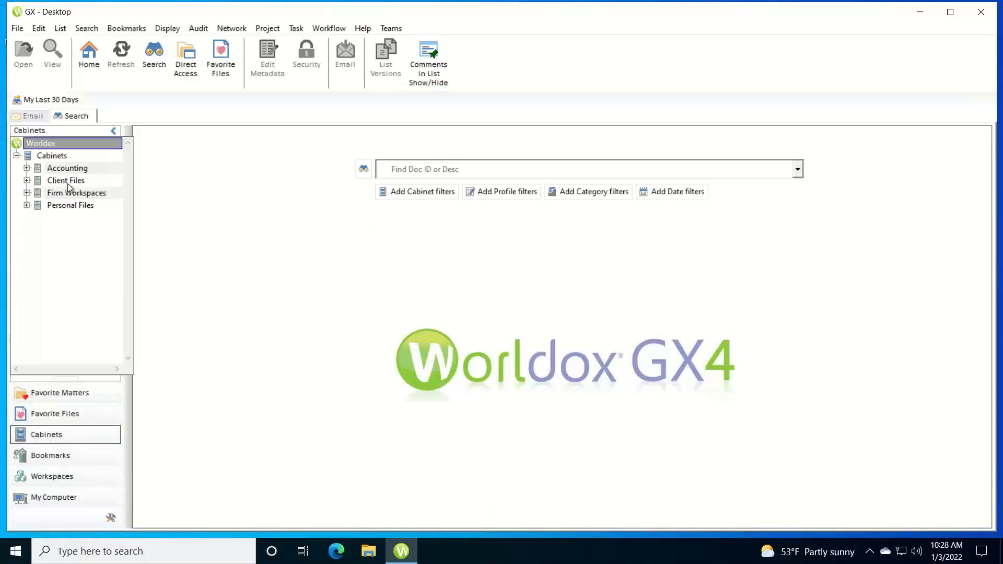
pyautogui.click(26, 180)
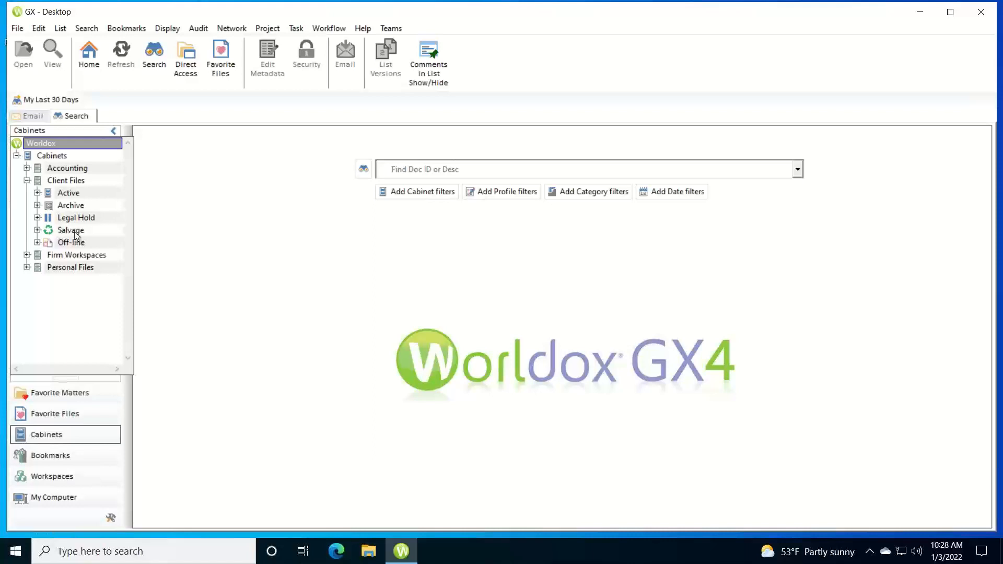
pyautogui.click(37, 230)
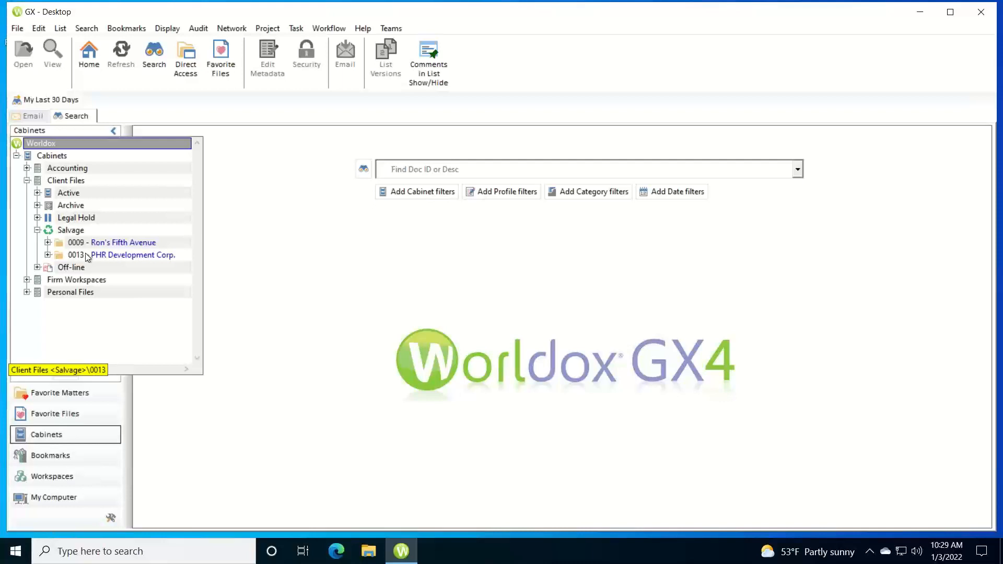
pyautogui.click(47, 243)
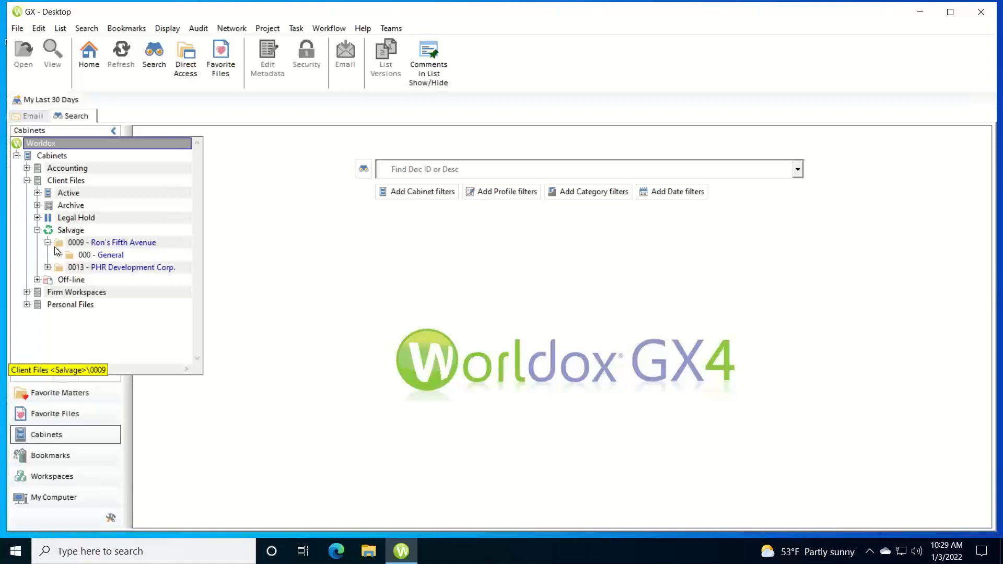
# Undelete Vendor Exhibit Agreement Notes from the 0009 000 - General salvage folder, then close its listing
pyautogui.click(84, 255)
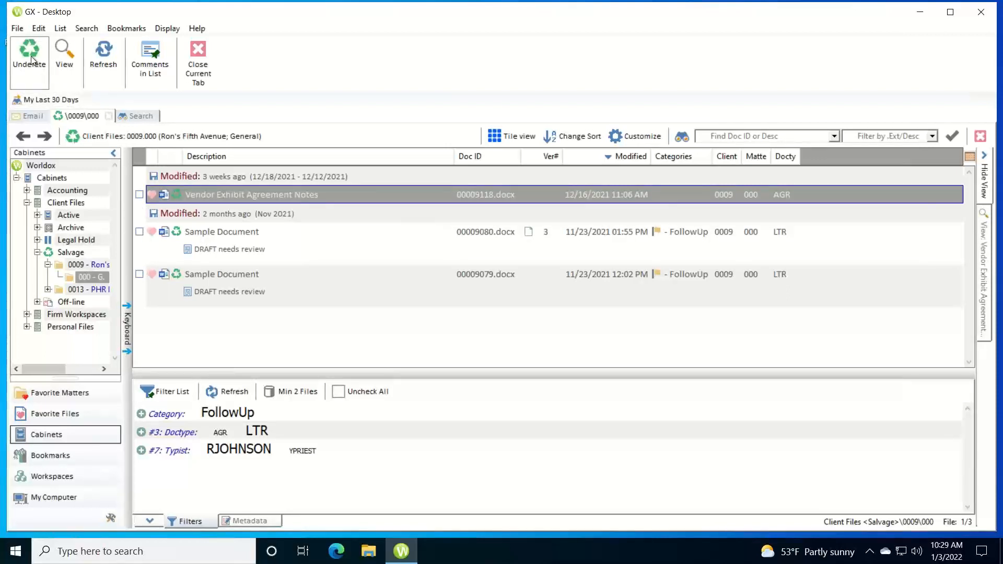
pyautogui.rightClick(202, 195)
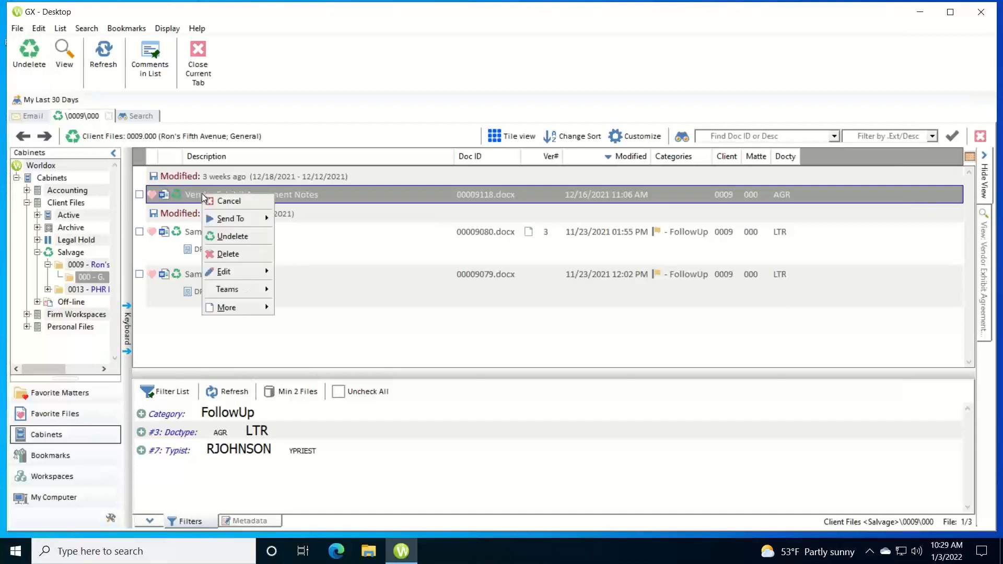
pyautogui.click(235, 236)
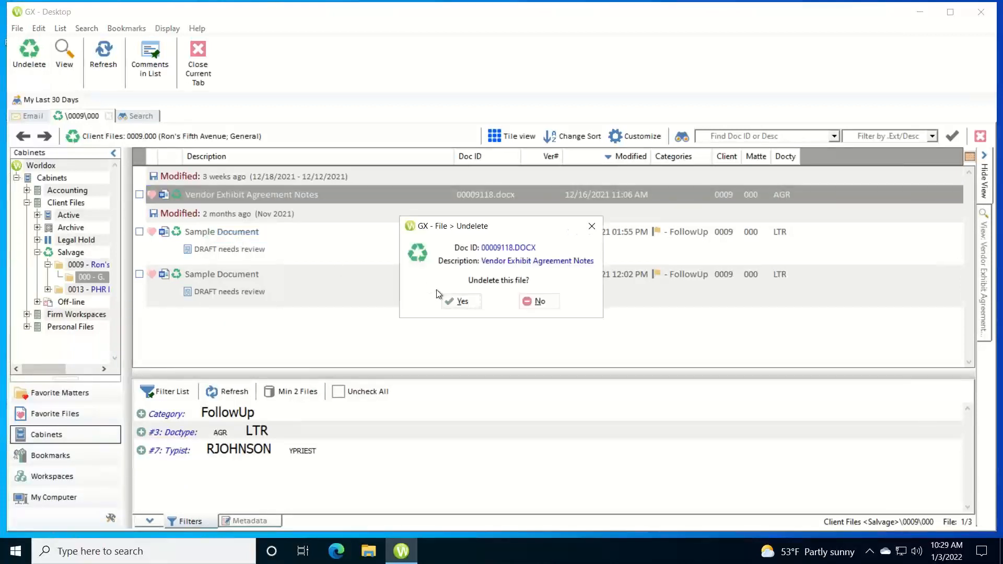
pyautogui.click(462, 302)
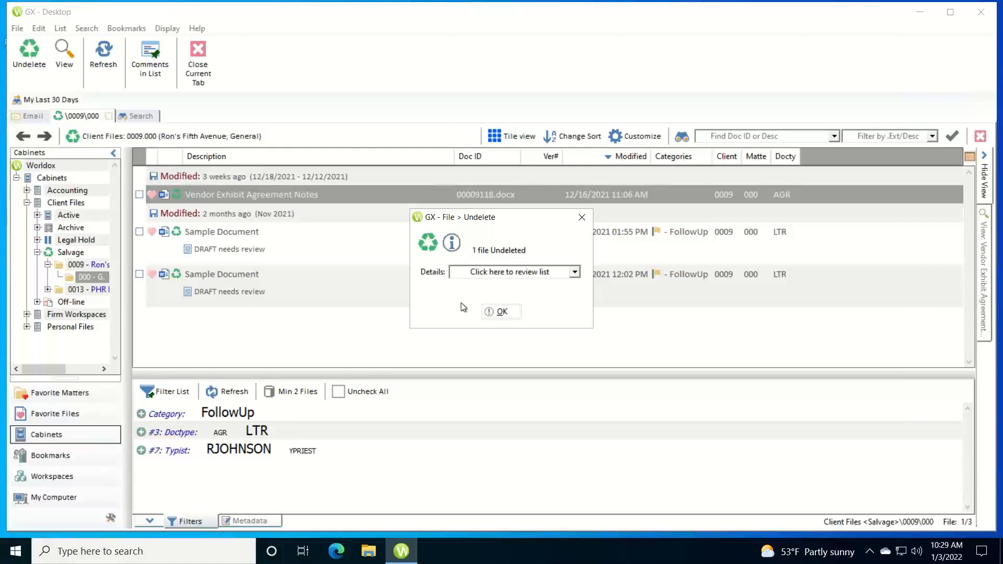
pyautogui.click(500, 313)
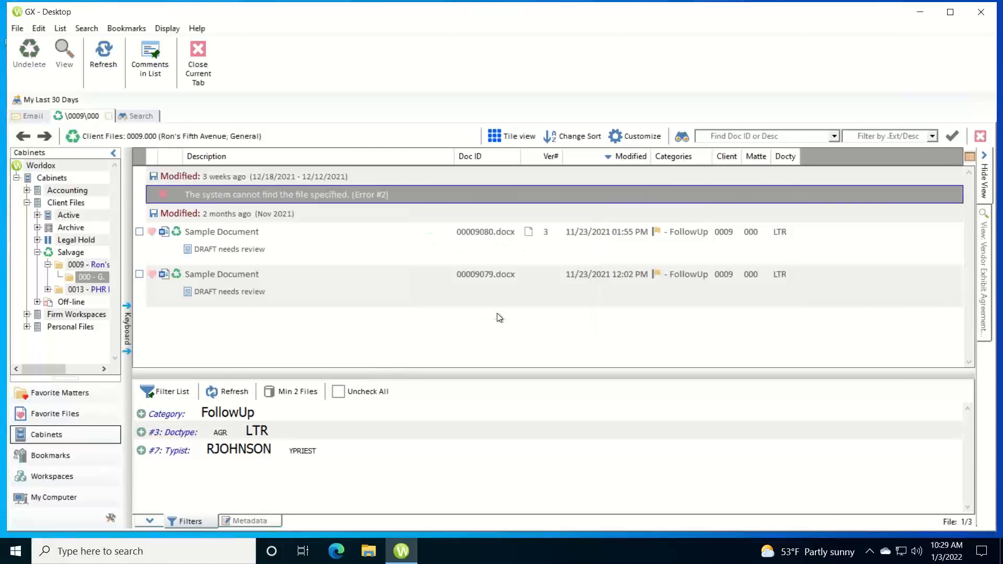
pyautogui.click(108, 116)
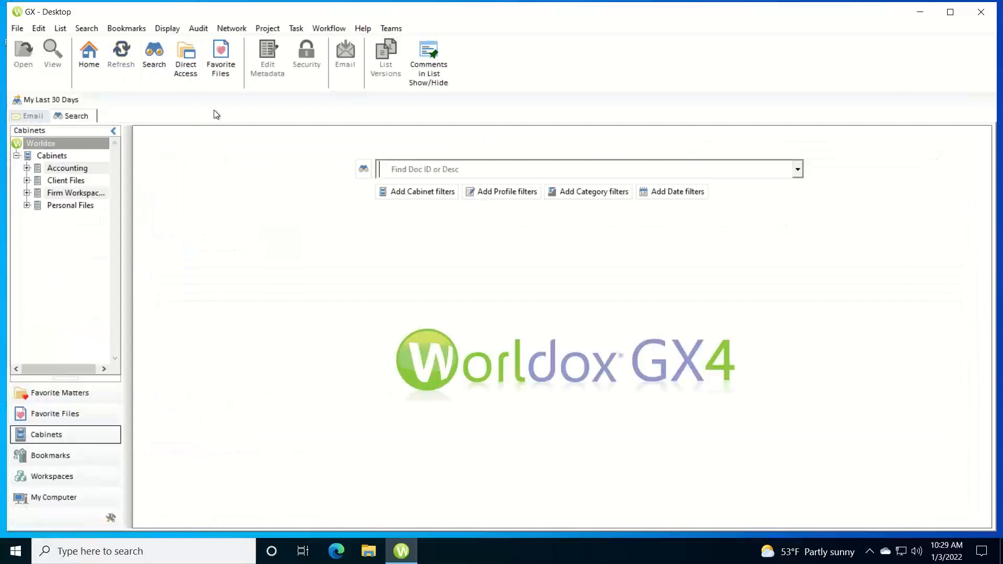
# Open the Client Files search template form
pyautogui.click(154, 58)
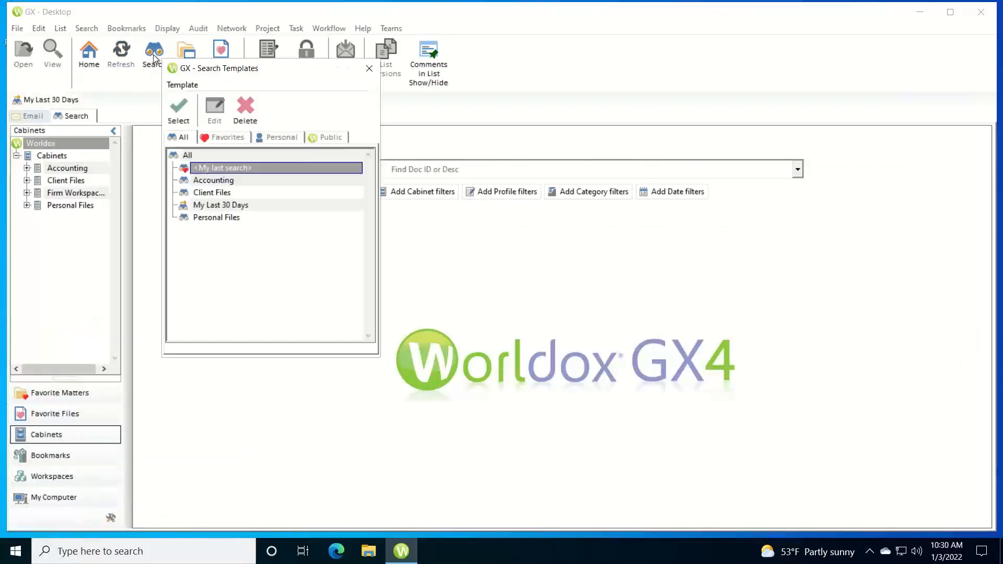
pyautogui.click(210, 193)
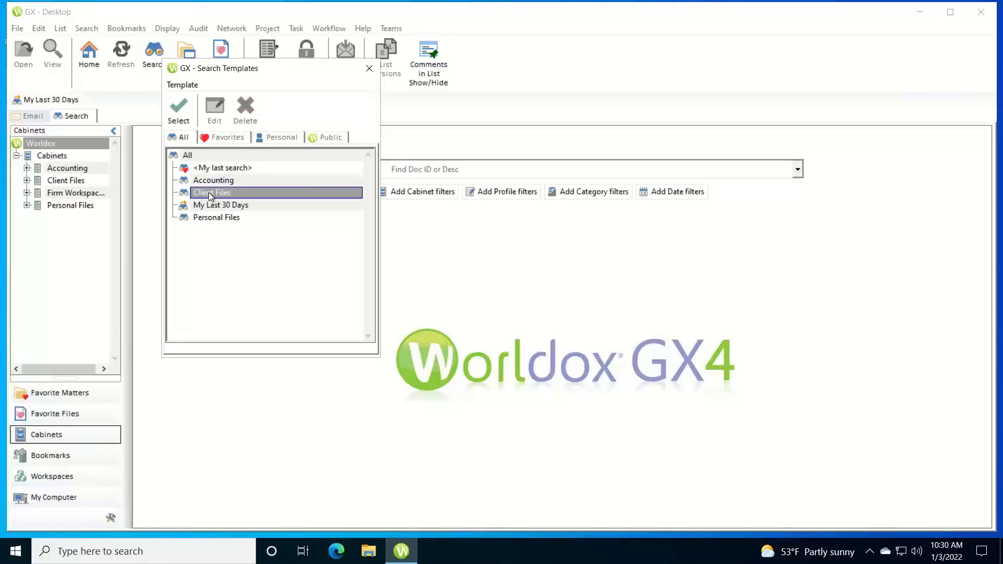
pyautogui.doubleClick(209, 192)
pyautogui.moveTo(293, 208); pyautogui.dragTo(345, 113)
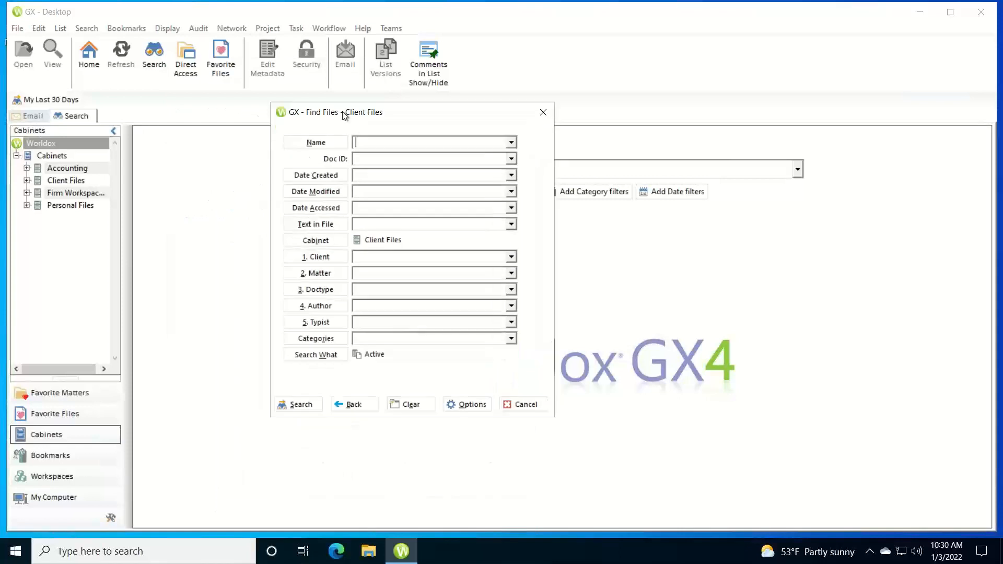
# Search the Salvage Bin for documents entered by the typist's user ID
pyautogui.click(311, 355)
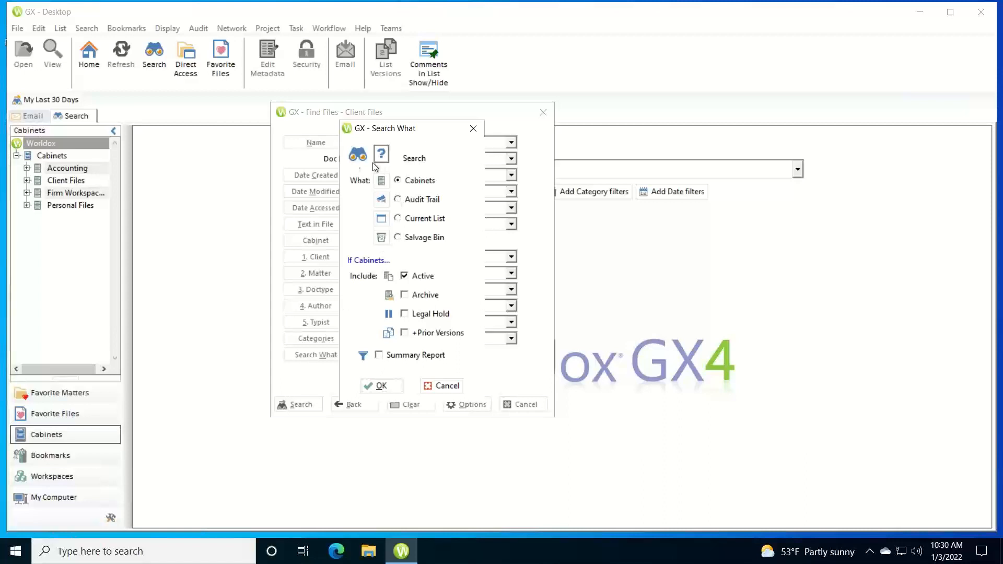
pyautogui.click(396, 238)
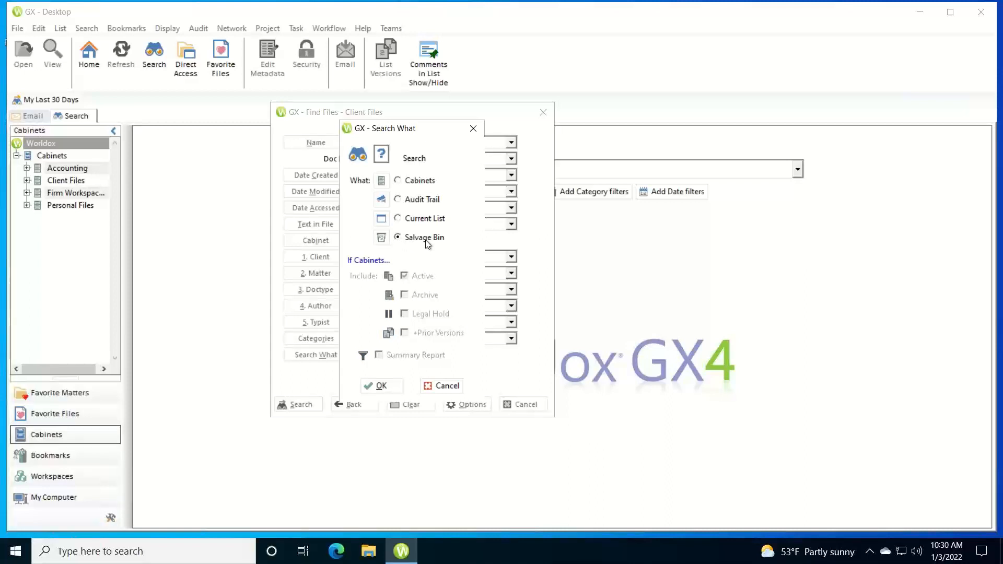
pyautogui.click(382, 387)
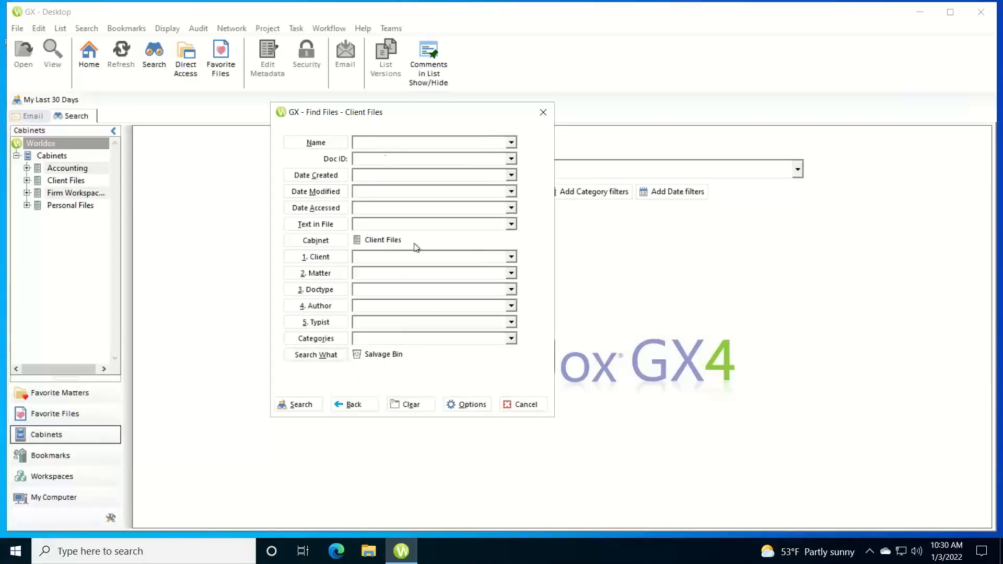
pyautogui.click(379, 326)
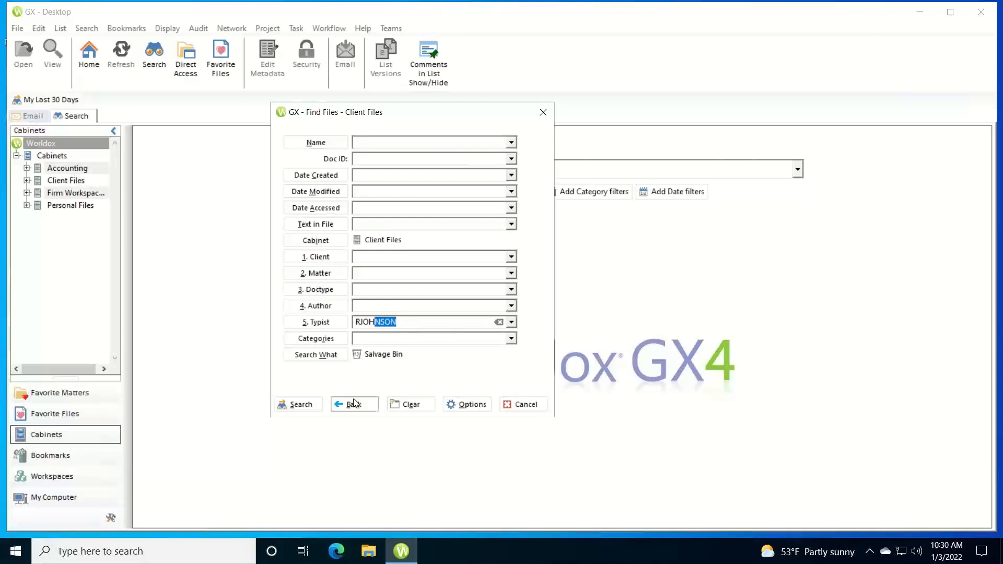
pyautogui.click(290, 406)
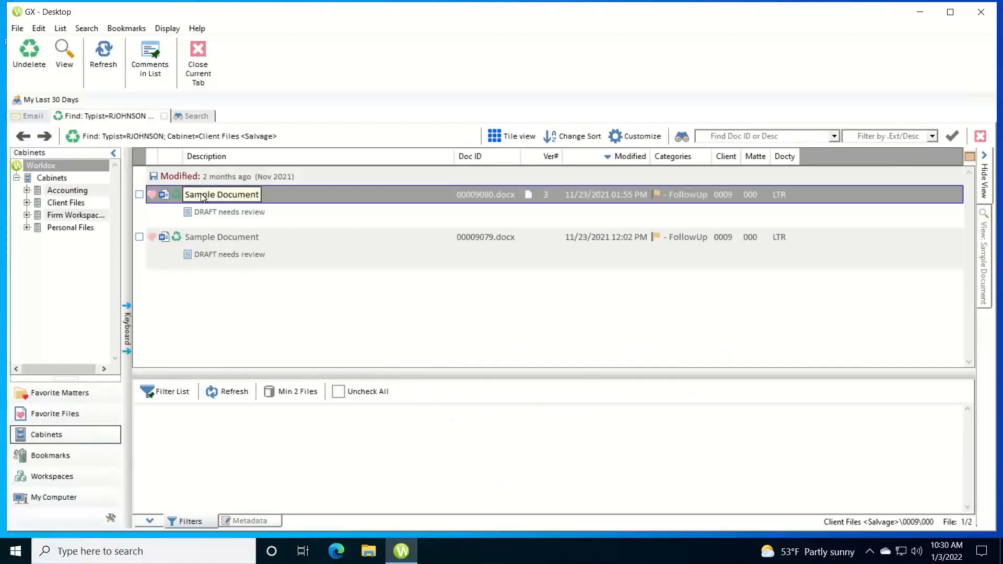
# Undelete Sample Document 00009080.docx from the results and close the Find: Typist results
pyautogui.click(29, 55)
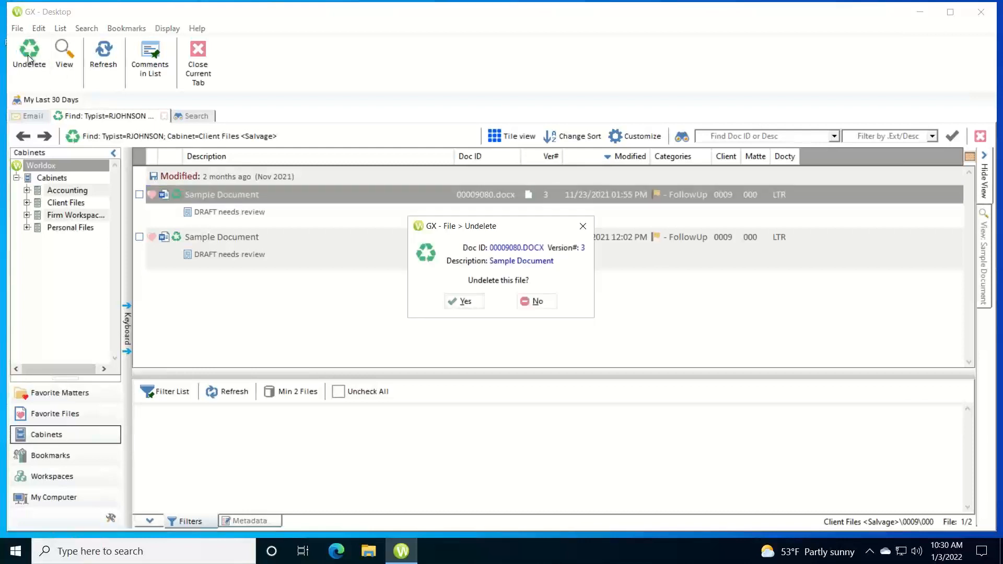
pyautogui.click(467, 302)
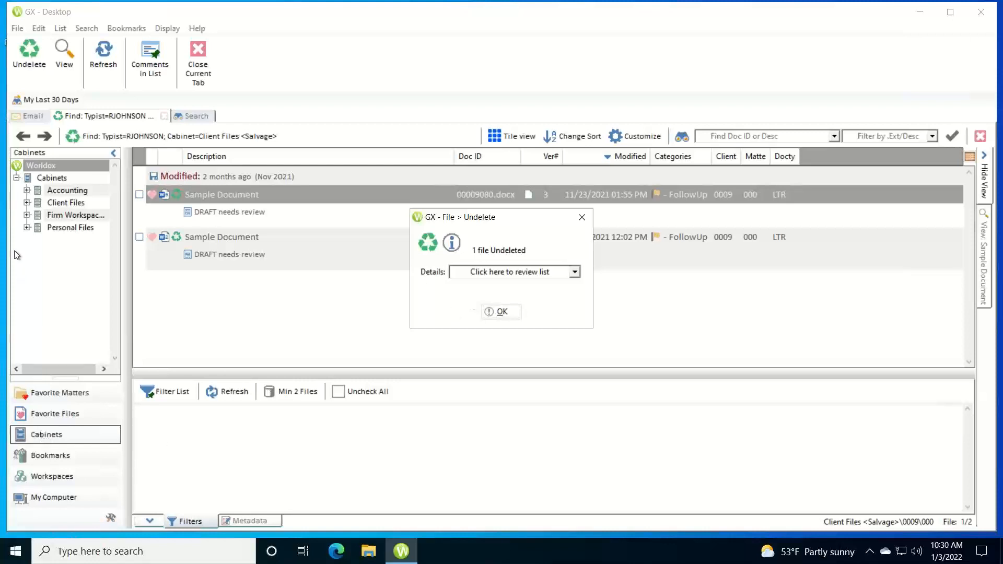
pyautogui.click(26, 204)
pyautogui.click(519, 312)
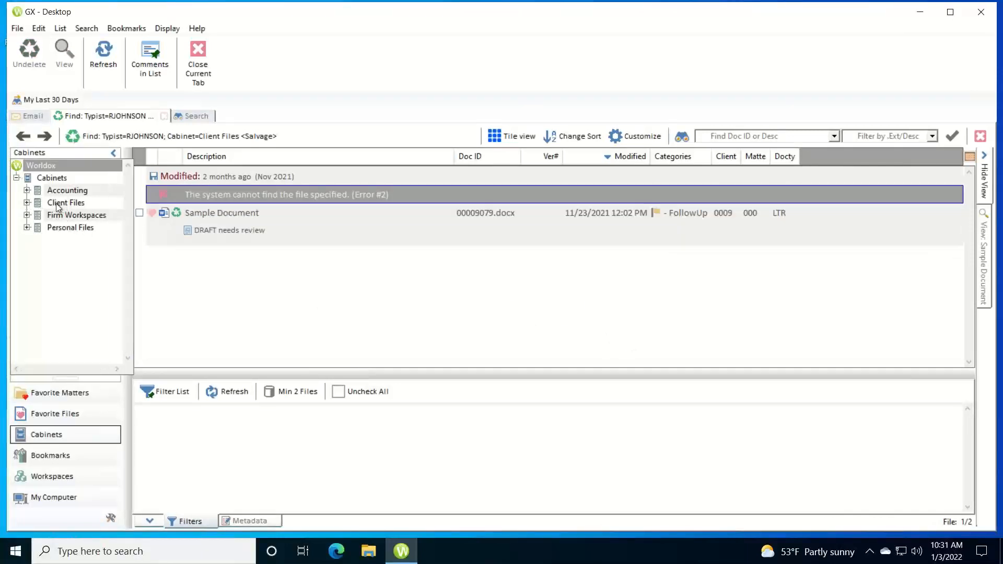
pyautogui.click(26, 203)
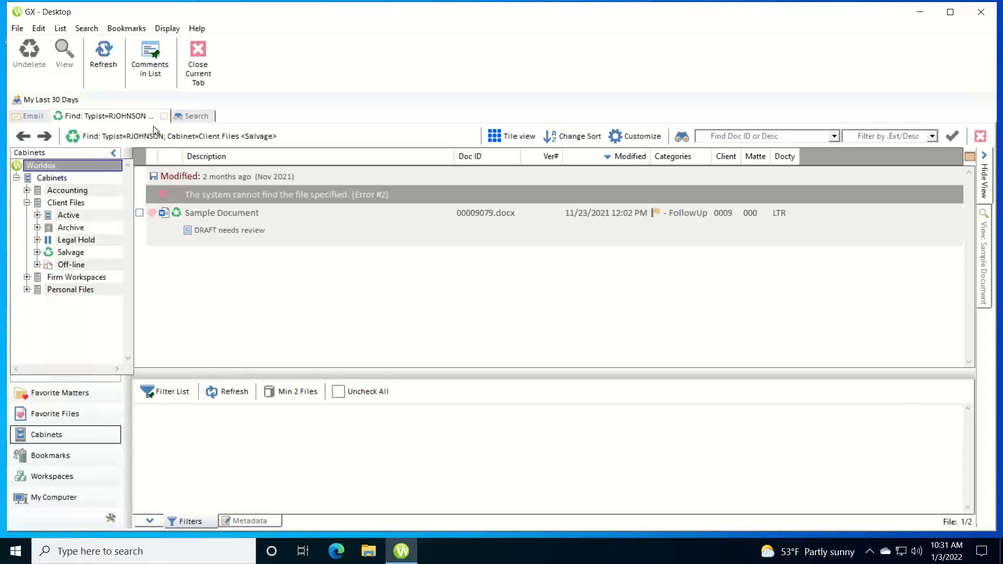
pyautogui.click(165, 117)
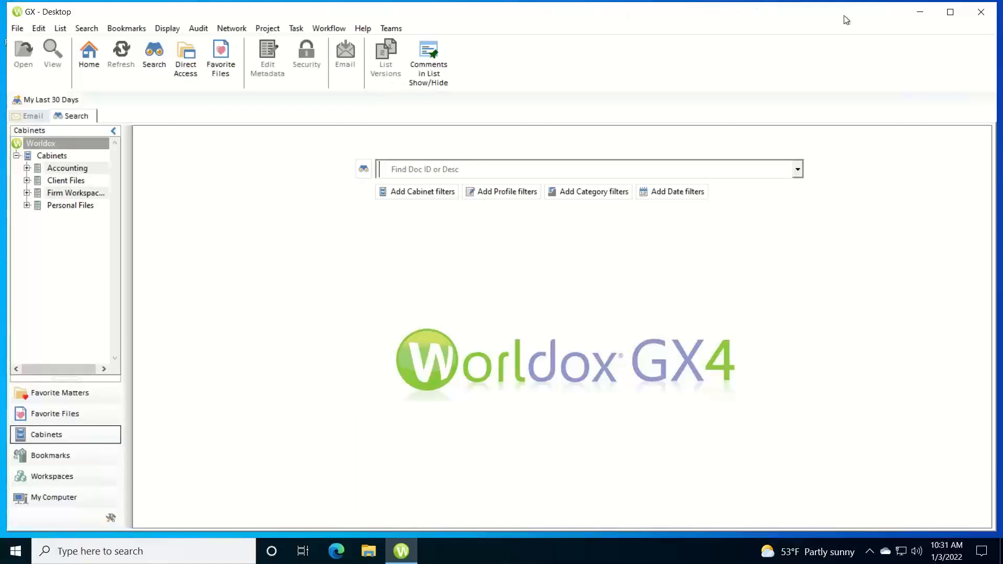
# Close the Worldox GX4 Desktop window
pyautogui.click(981, 13)
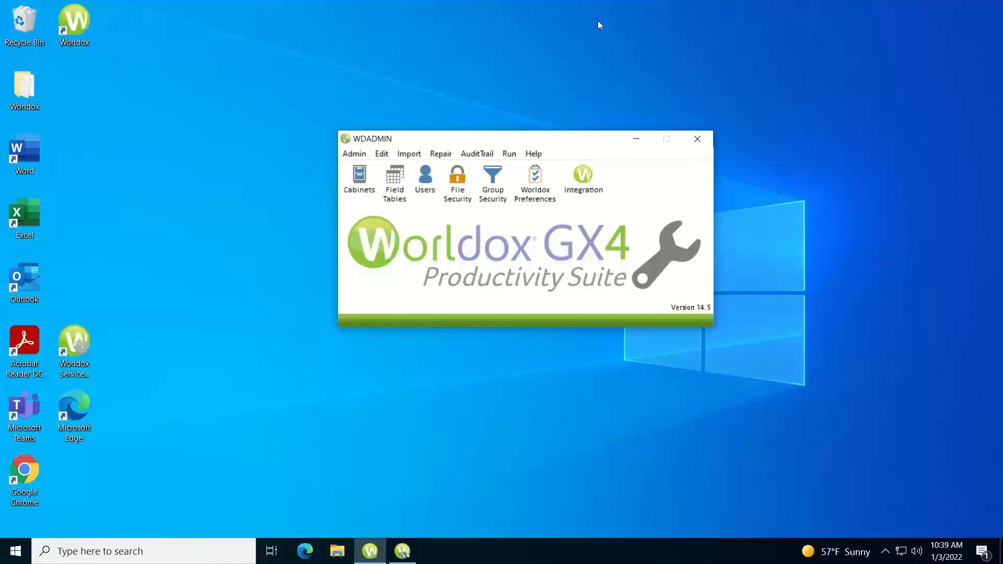
# Prepare a Client Files salvage purge with a + 3 months ago cutoff, then cancel without running it
pyautogui.click(510, 154)
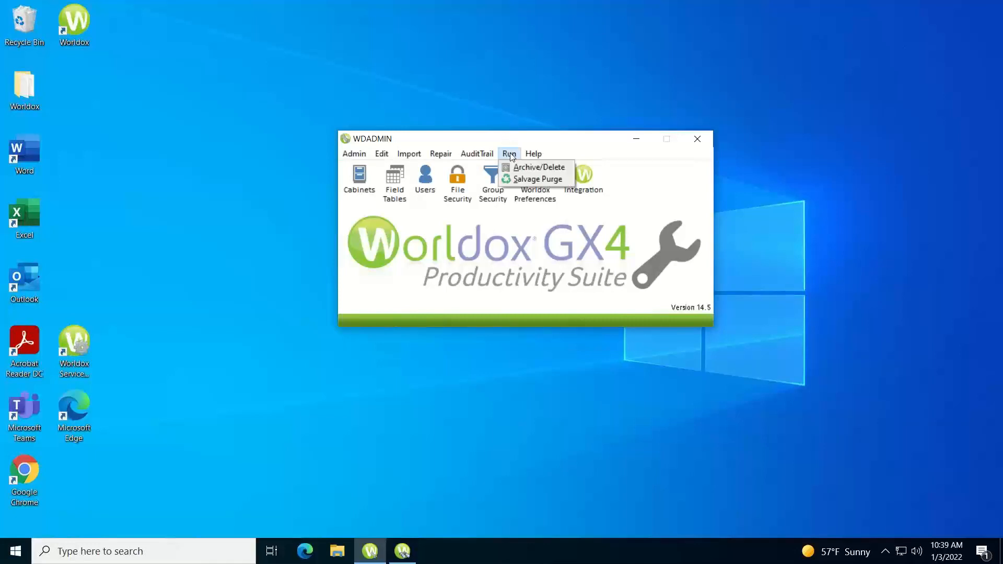
pyautogui.click(522, 181)
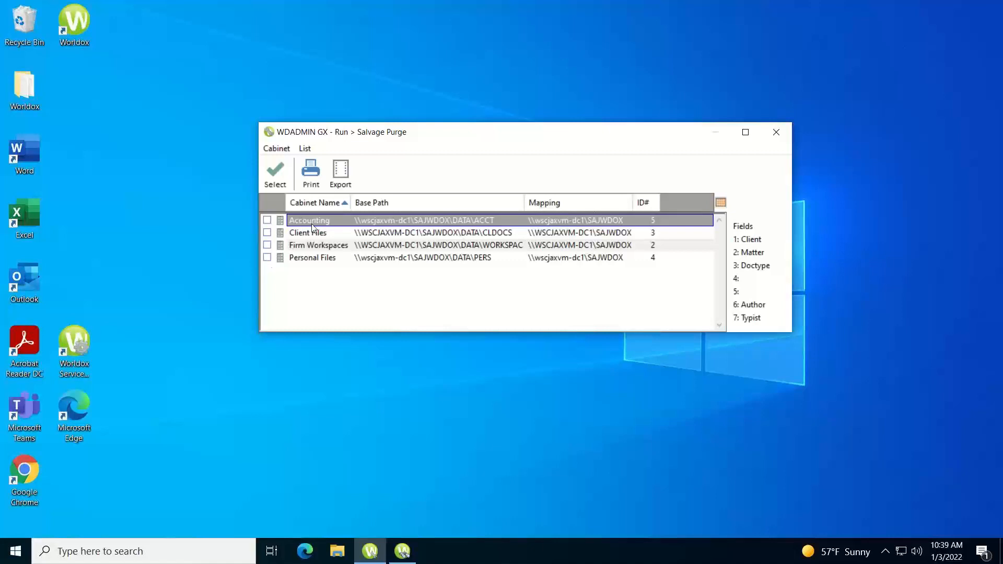
pyautogui.click(295, 233)
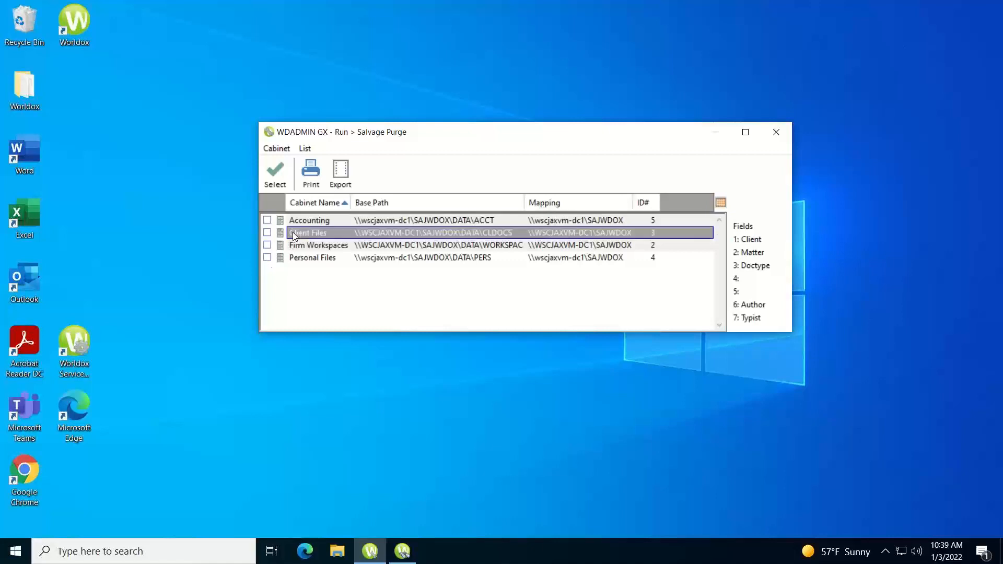
pyautogui.click(271, 174)
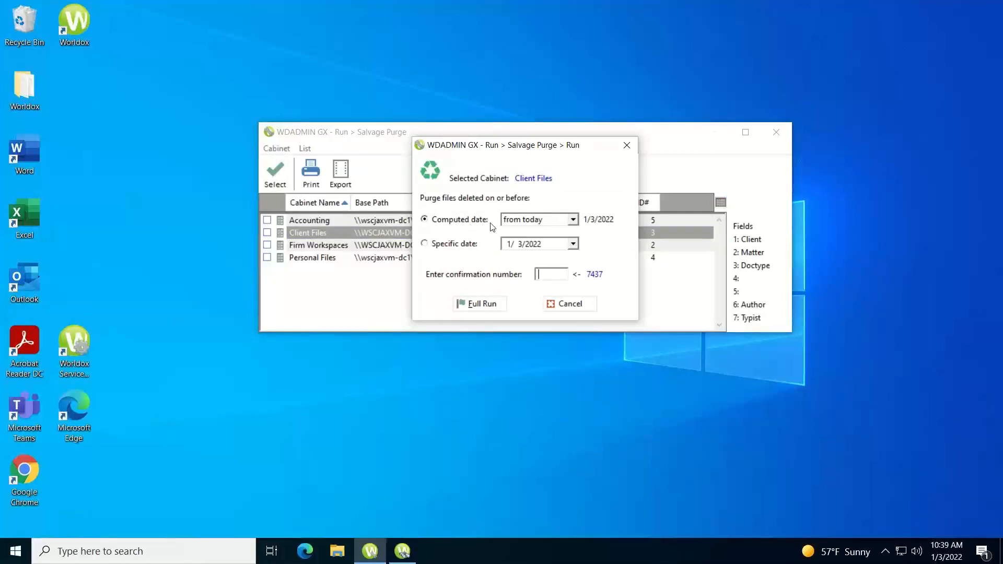
pyautogui.click(573, 219)
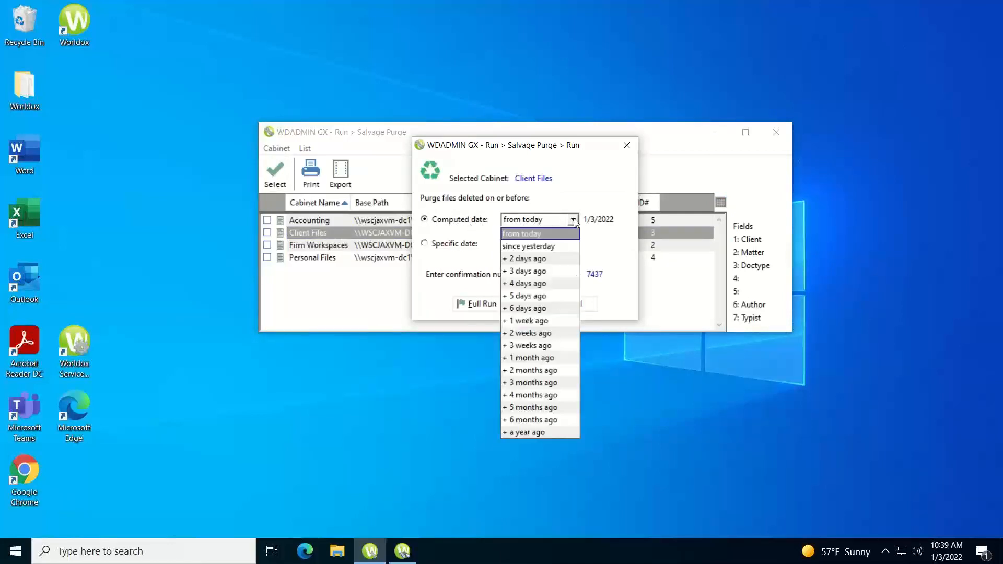
pyautogui.click(551, 383)
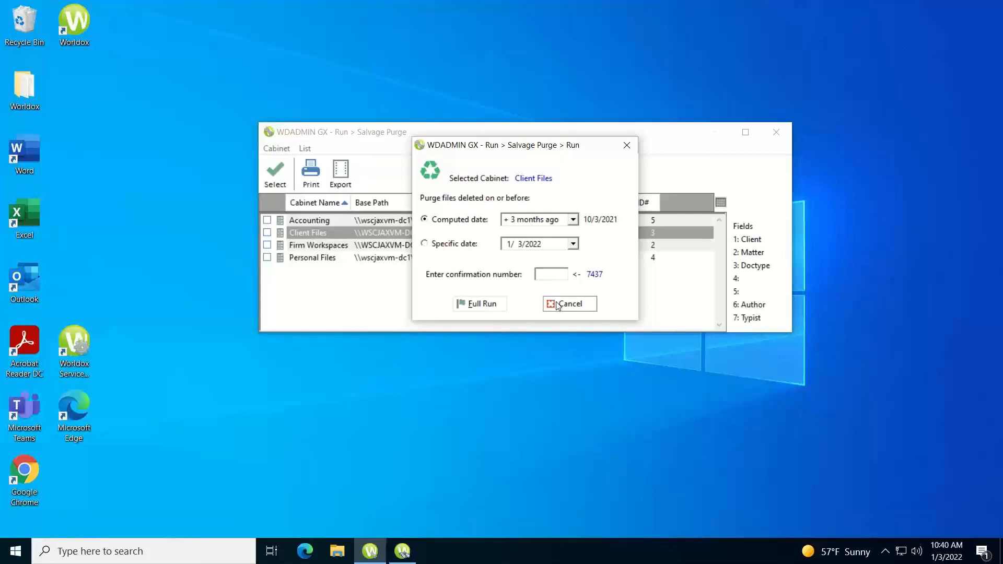
pyautogui.click(558, 304)
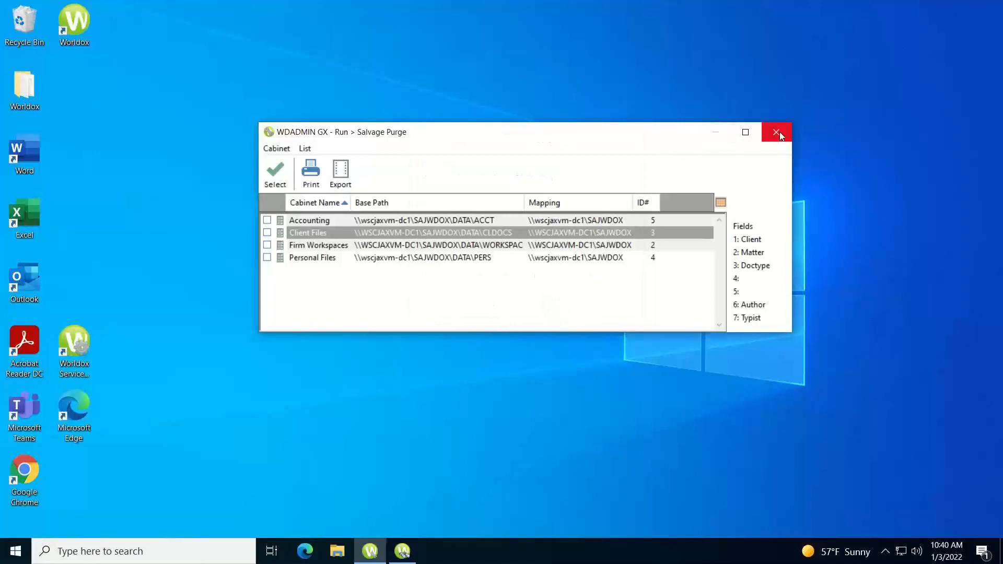
# Close the salvage purge cabinet list and open the Schedule editor in WDINDEX GX
pyautogui.click(779, 132)
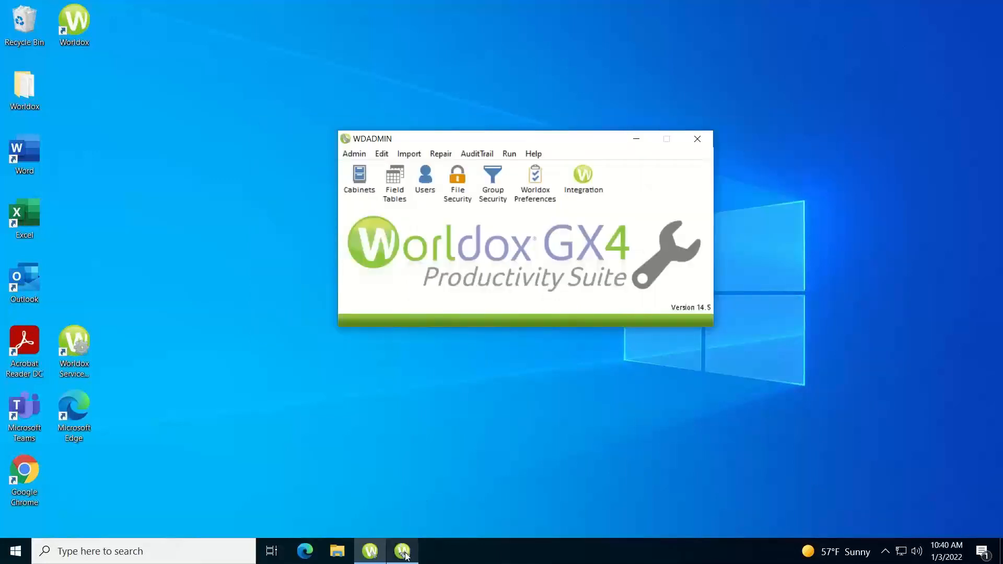
pyautogui.click(402, 552)
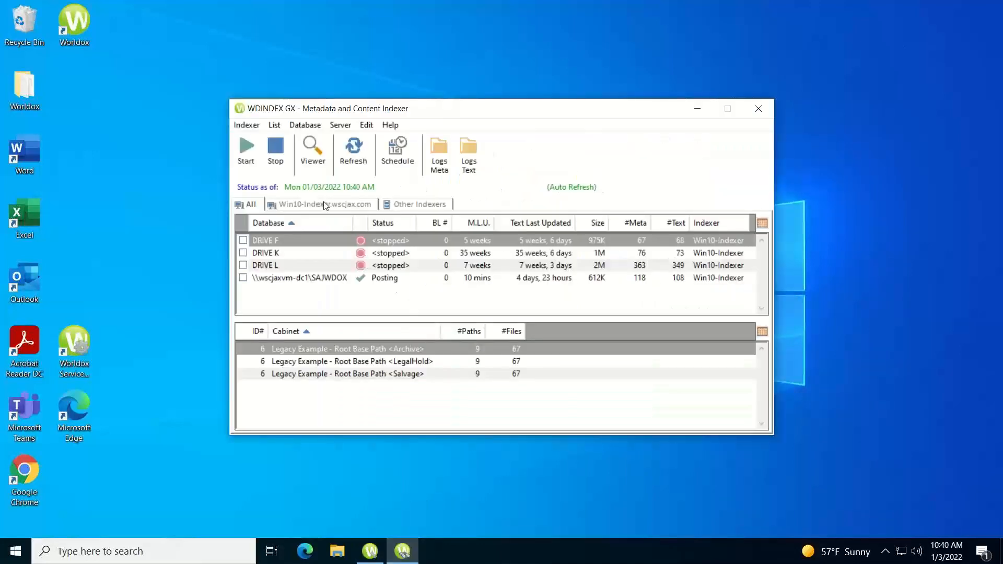
pyautogui.click(400, 158)
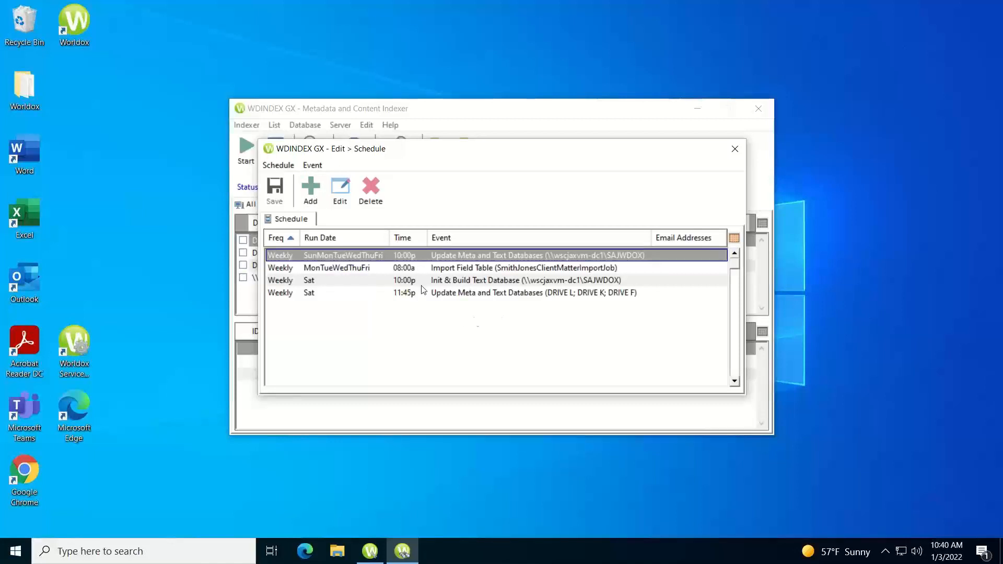
# Add a new Run Salvage Purge event for items deleted + 3 months ago
pyautogui.click(310, 192)
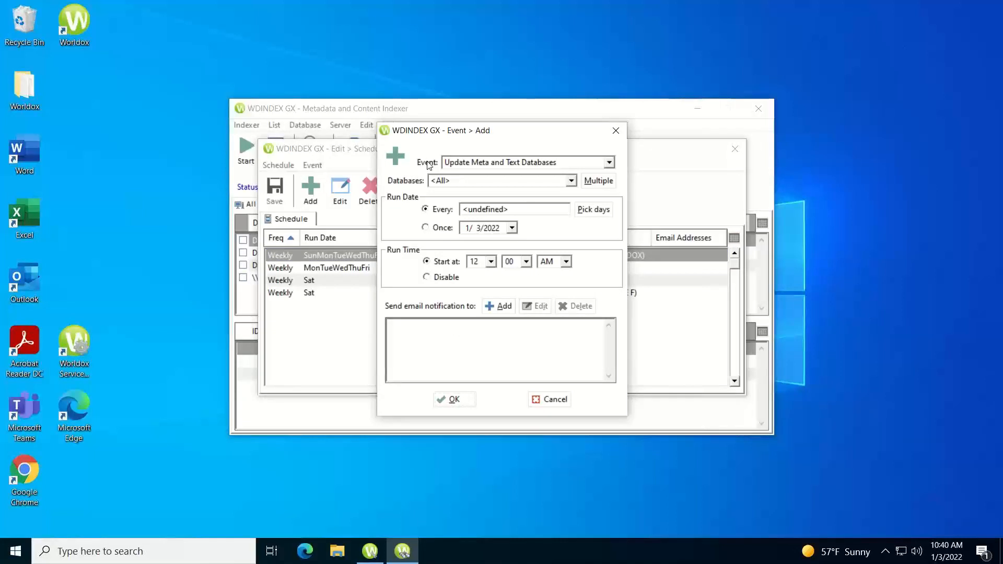
pyautogui.click(609, 164)
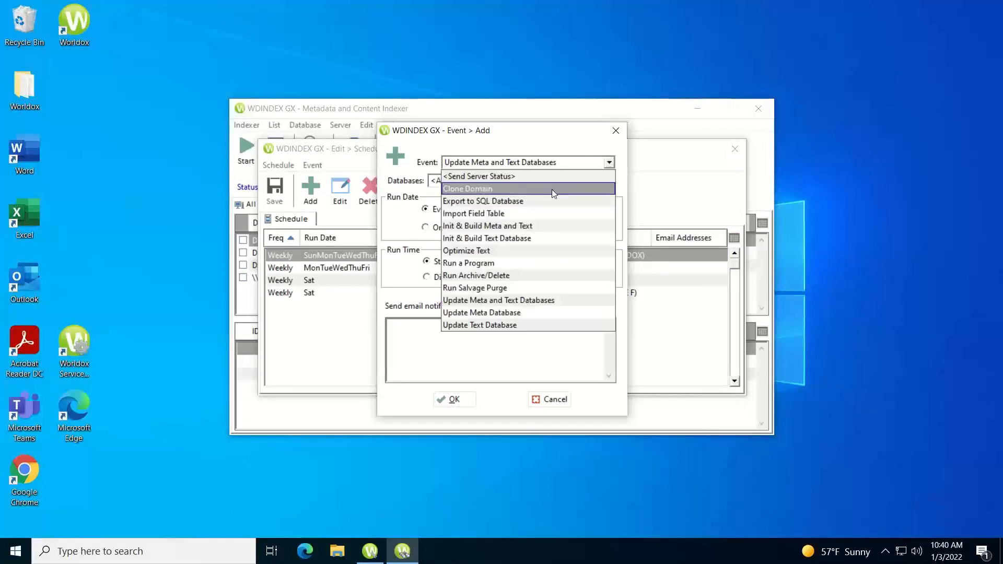
pyautogui.click(478, 289)
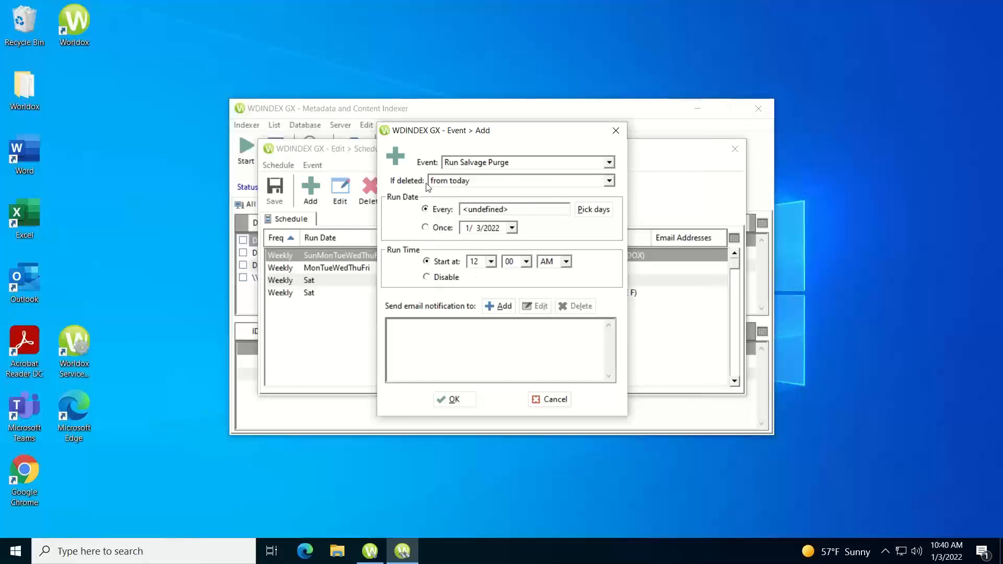
pyautogui.click(609, 182)
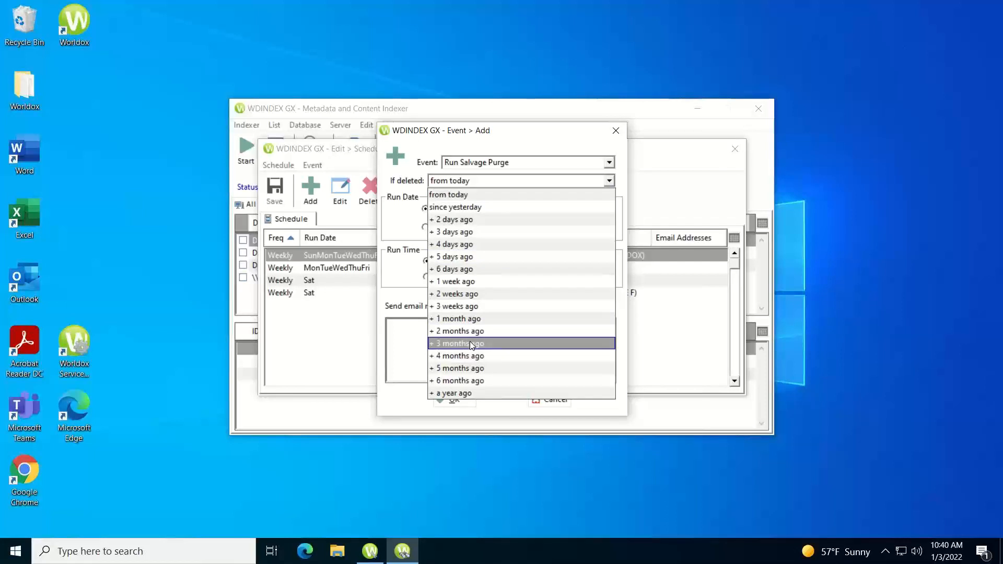
pyautogui.click(470, 344)
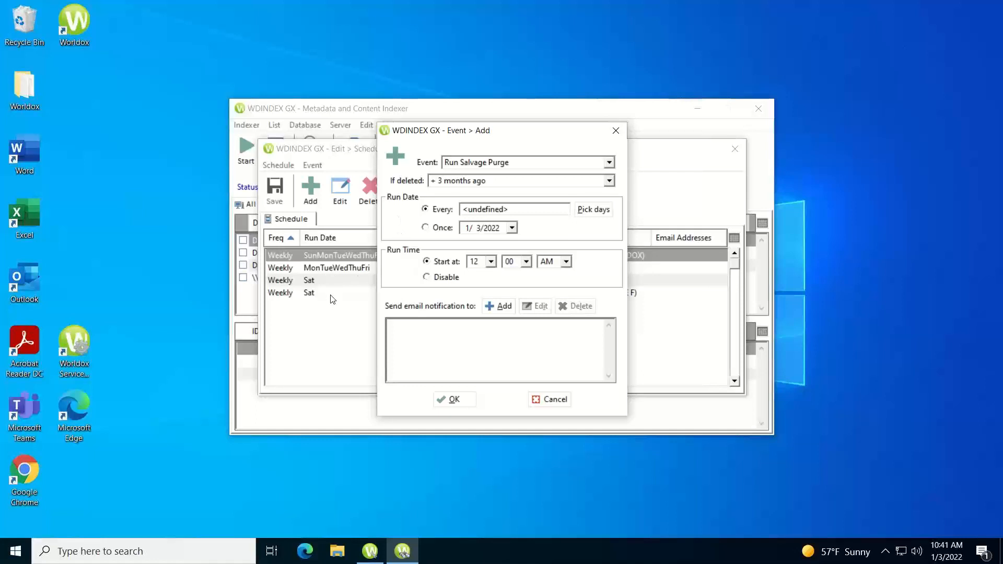
# Make the salvage purge event run on Saturdays
pyautogui.moveTo(421, 134); pyautogui.dragTo(763, 208)
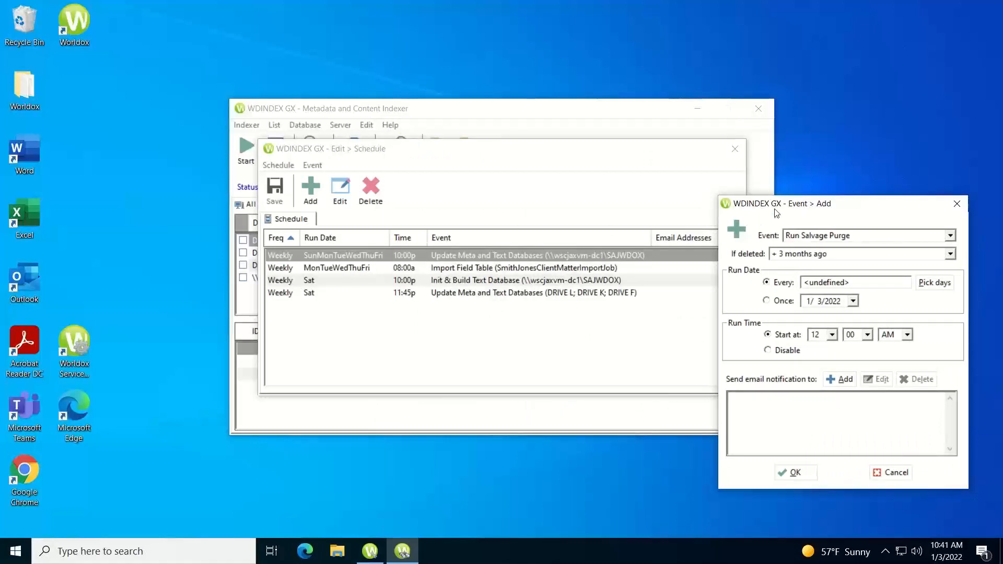
pyautogui.moveTo(770, 204); pyautogui.dragTo(394, 159)
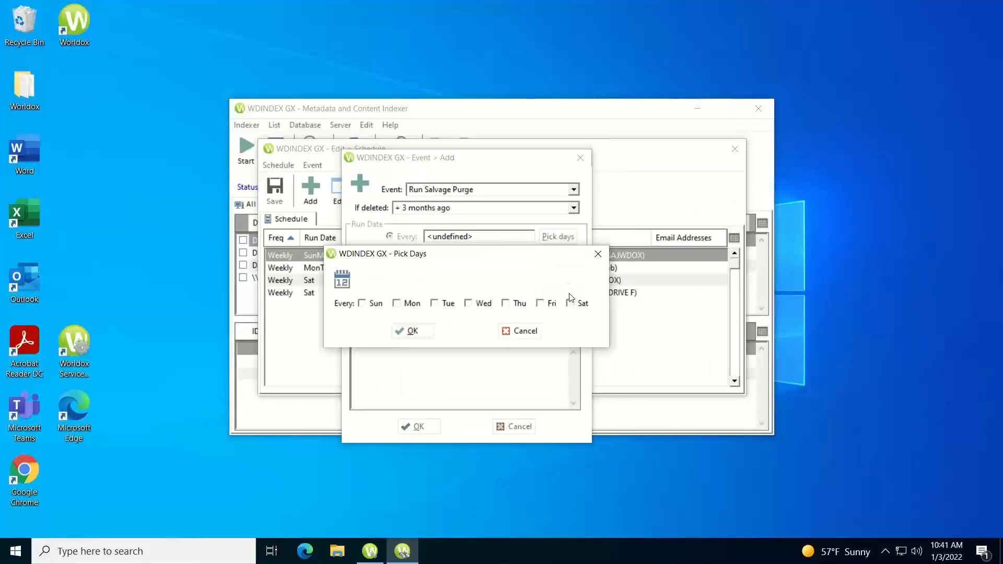
pyautogui.click(571, 304)
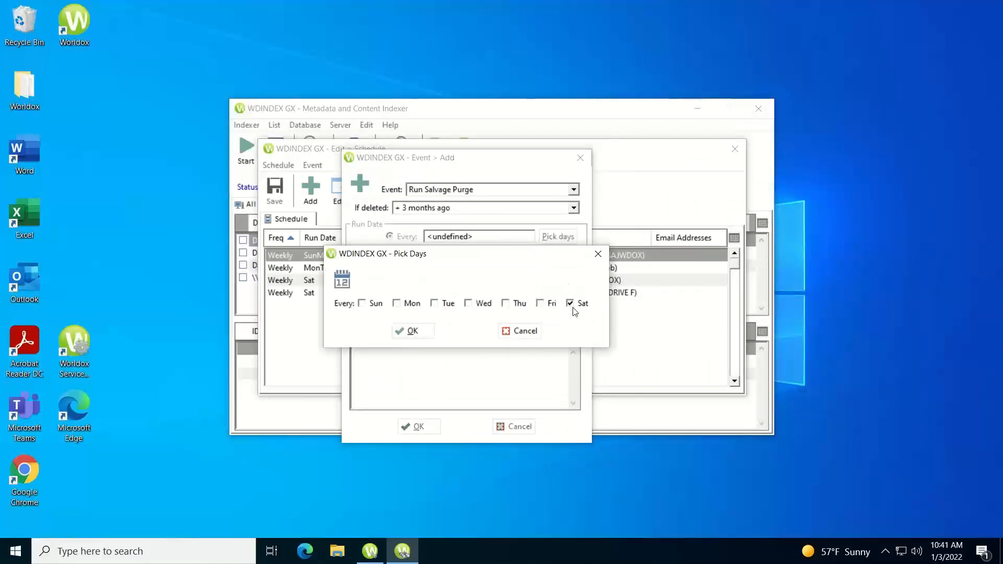
pyautogui.click(410, 331)
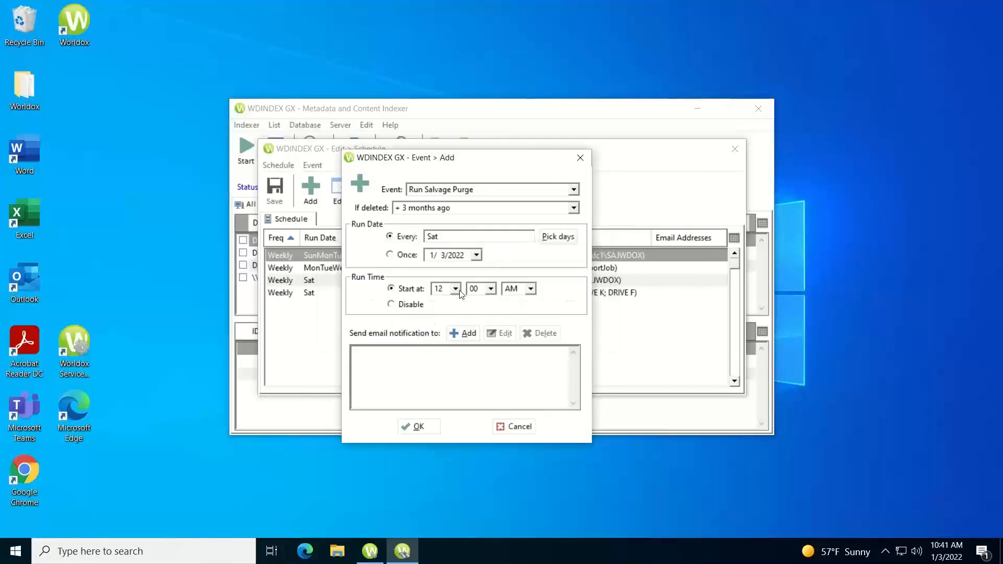
# Set the start time to 09:00 PM and leave the email notification list empty
pyautogui.click(455, 289)
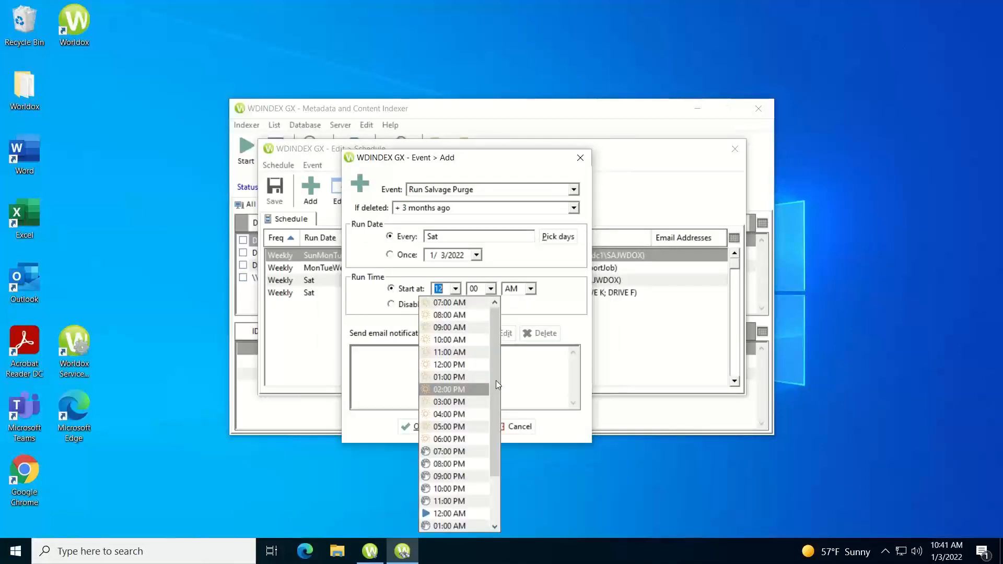
pyautogui.moveTo(497, 380); pyautogui.dragTo(500, 459)
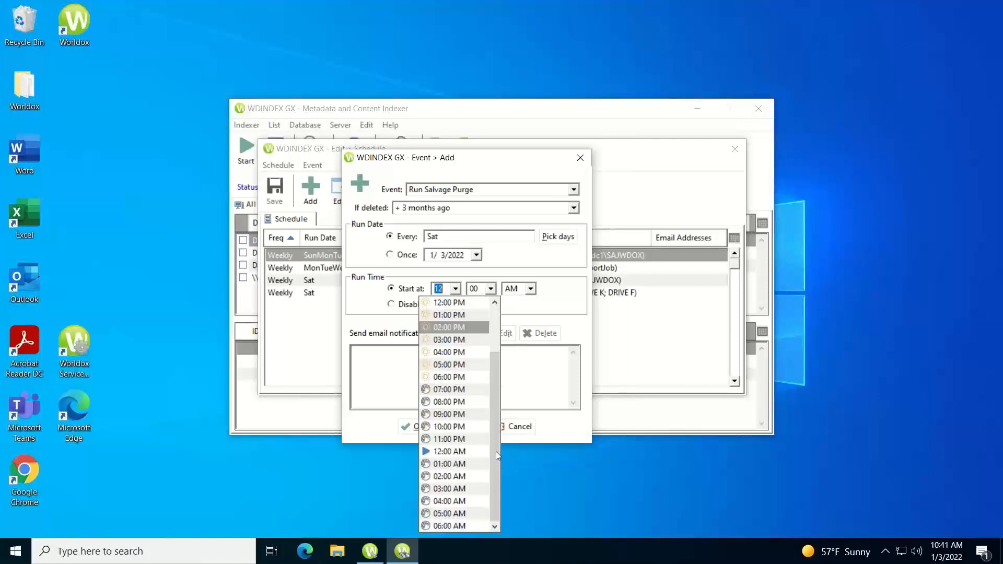
pyautogui.click(434, 414)
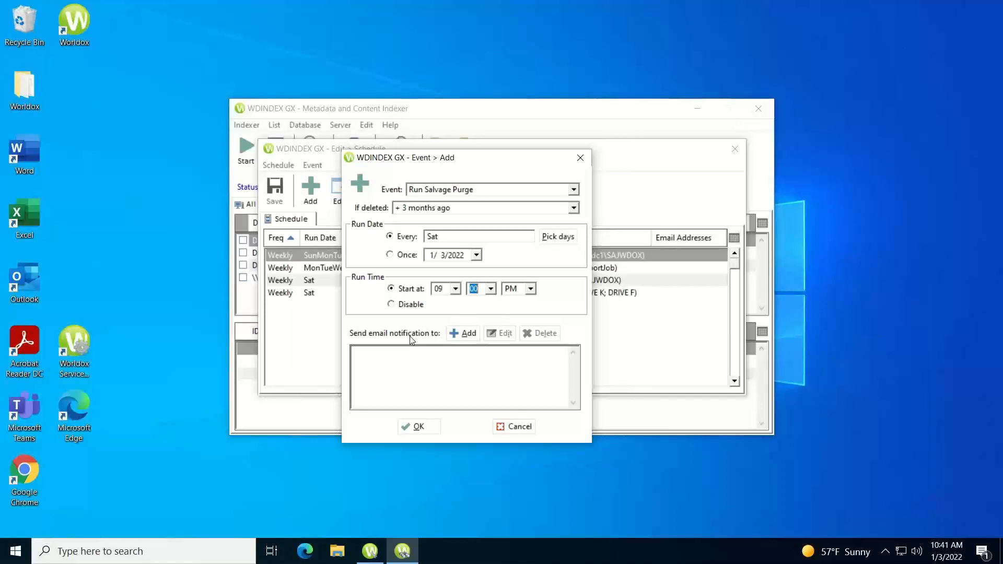
pyautogui.click(463, 334)
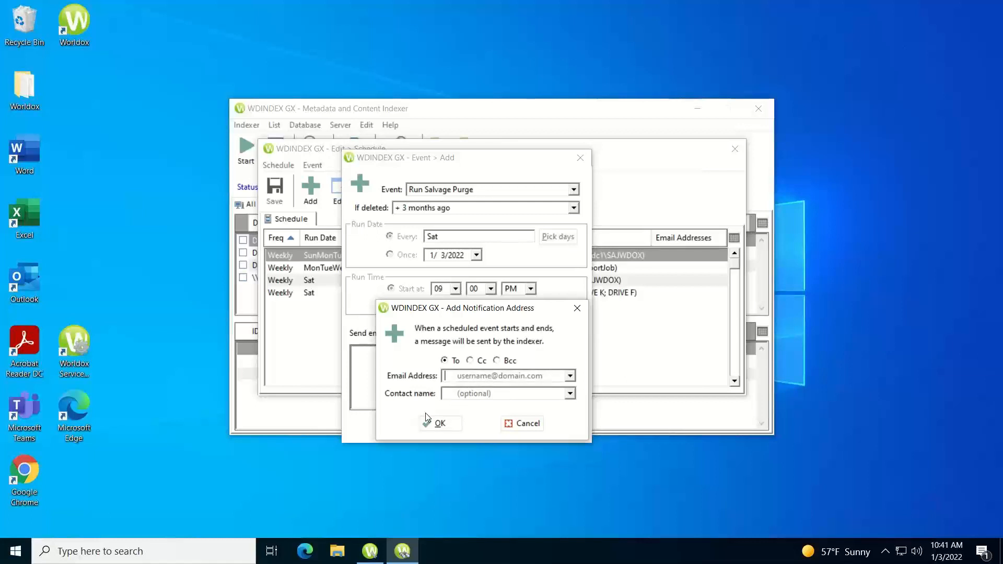
pyautogui.click(524, 426)
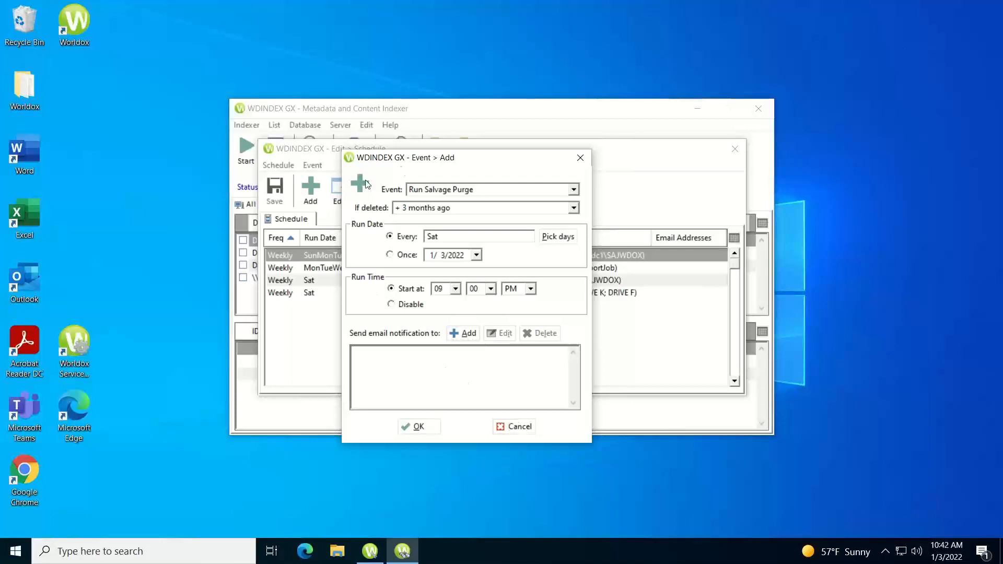
# Confirm the new Run Salvage Purge event, save the schedule and close it
pyautogui.click(420, 427)
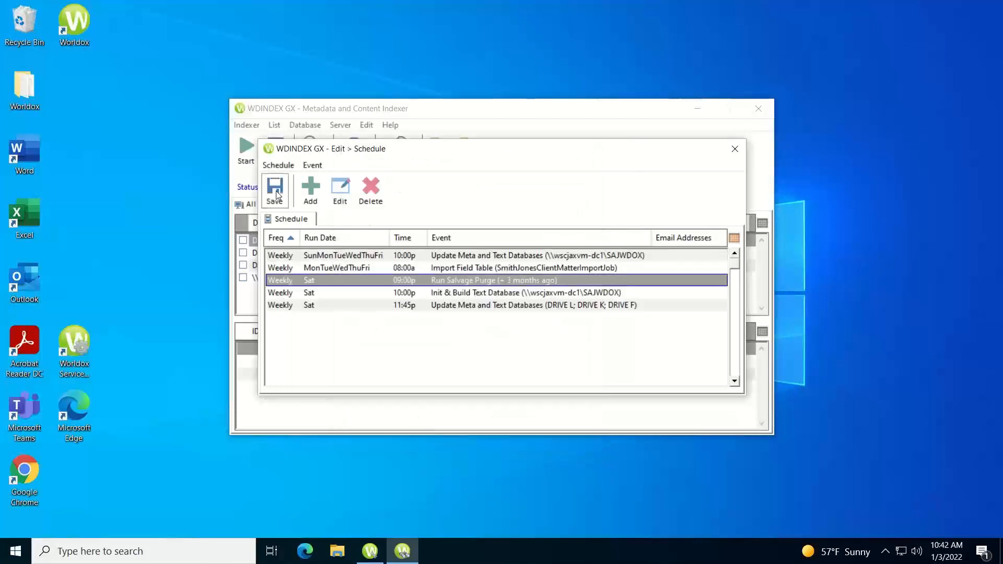
pyautogui.click(275, 191)
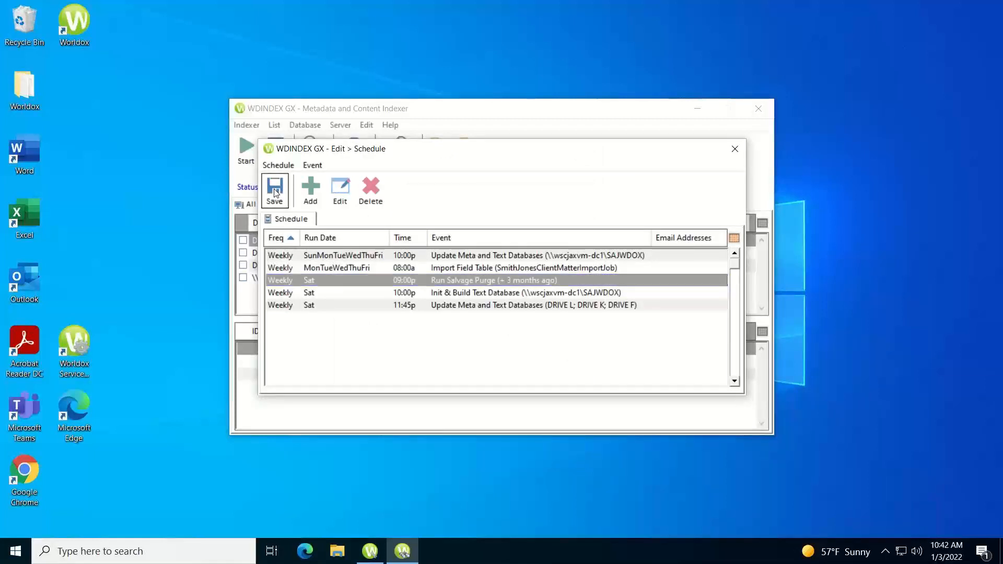
pyautogui.click(734, 150)
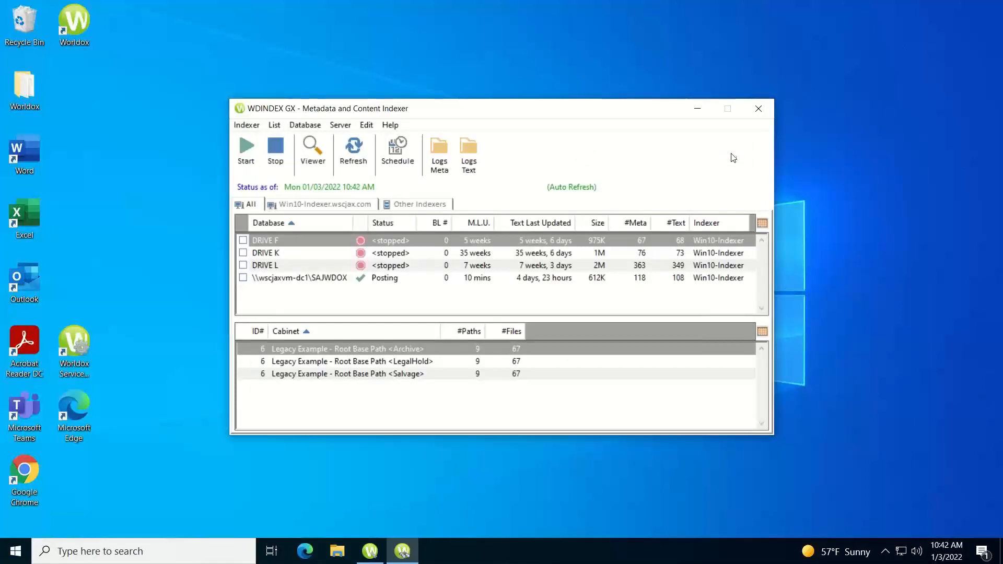
# Reopen the schedule to verify the Saturday 09:00p salvage purge entry, then minimize WDINDEX GX
pyautogui.click(402, 149)
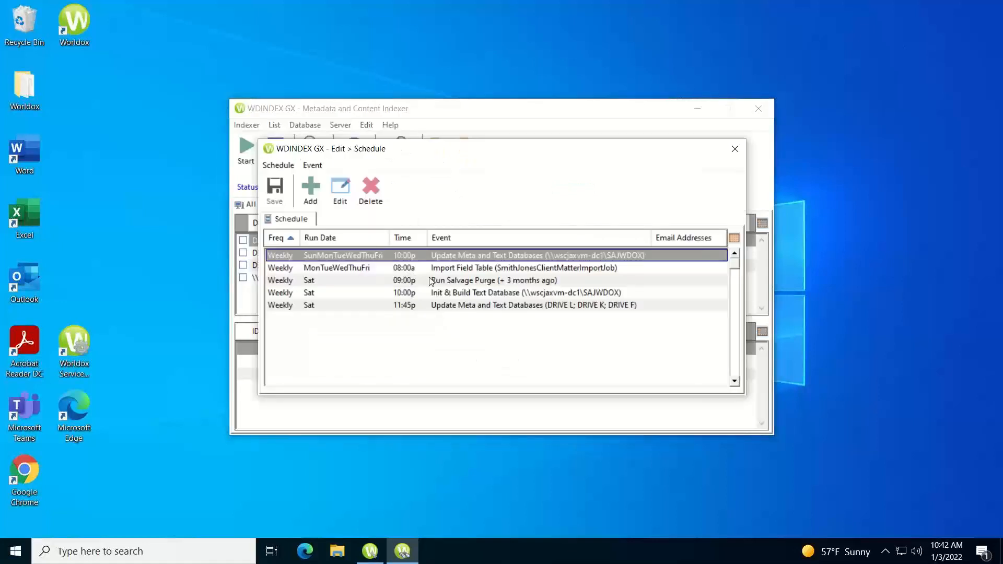
pyautogui.click(432, 281)
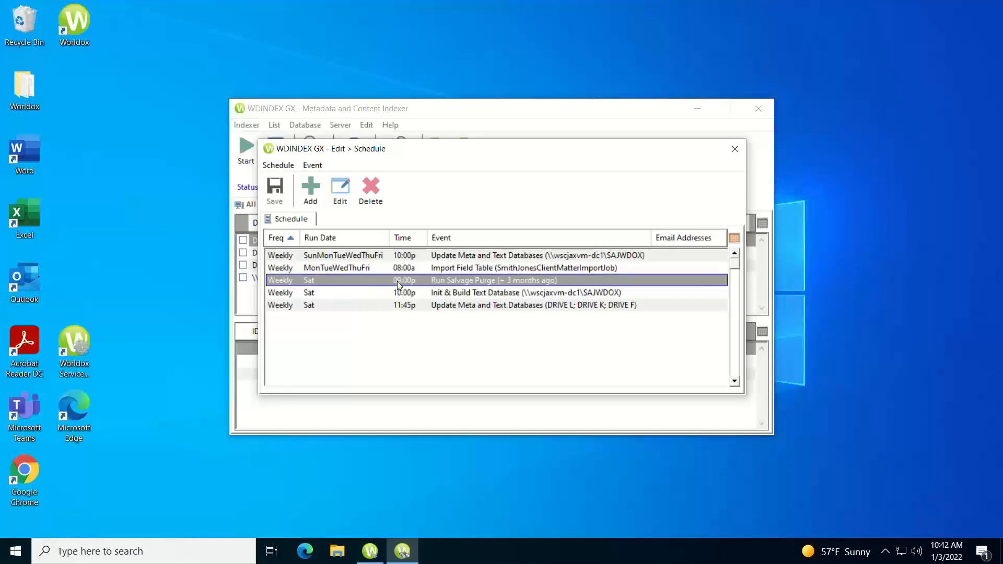
pyautogui.click(518, 283)
pyautogui.click(734, 155)
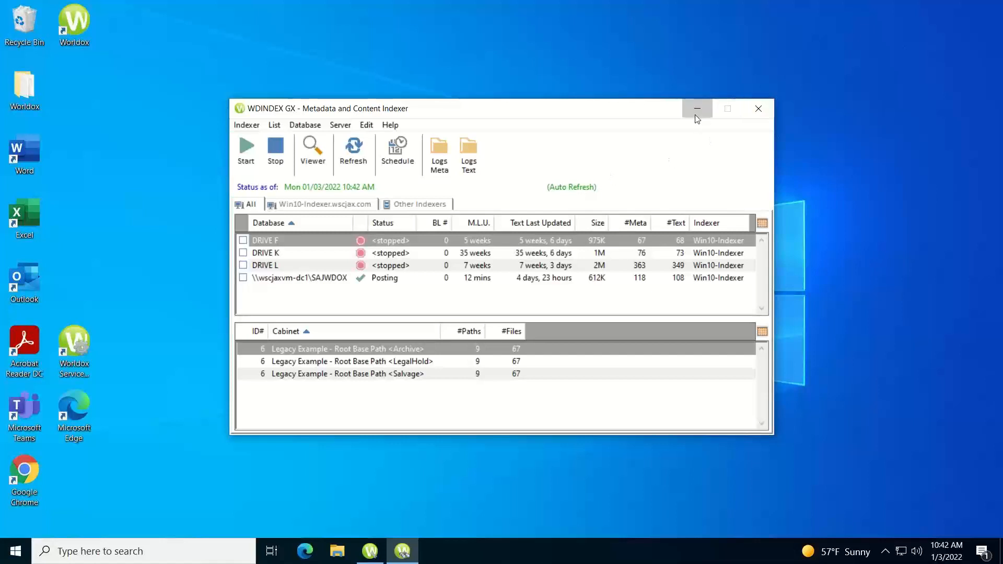
pyautogui.click(697, 114)
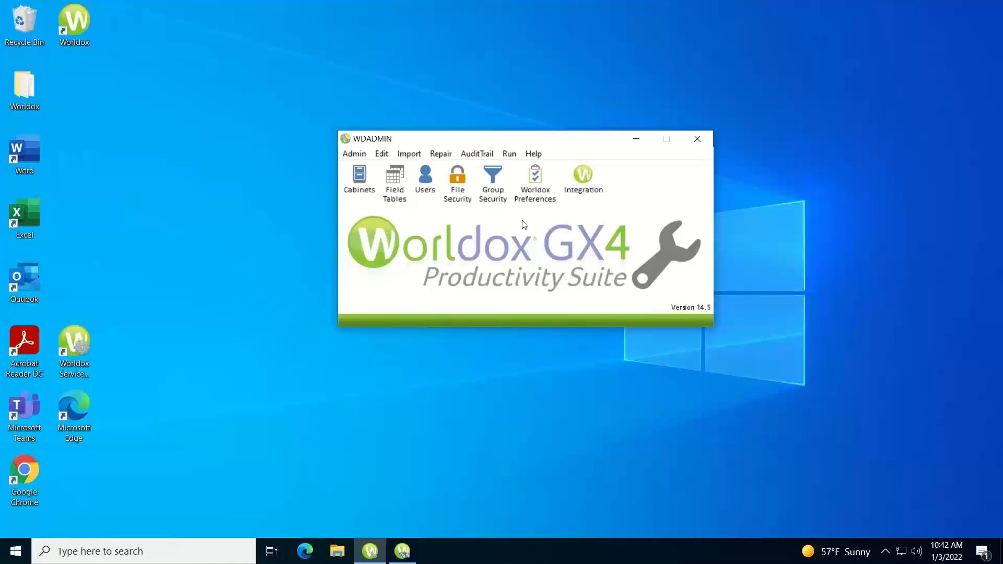
pyautogui.click(494, 194)
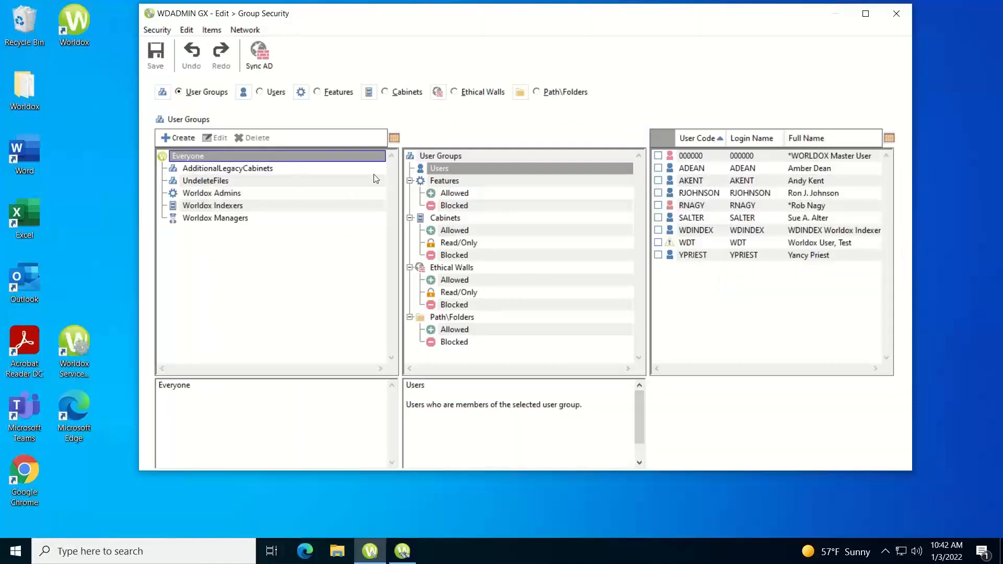
pyautogui.click(444, 182)
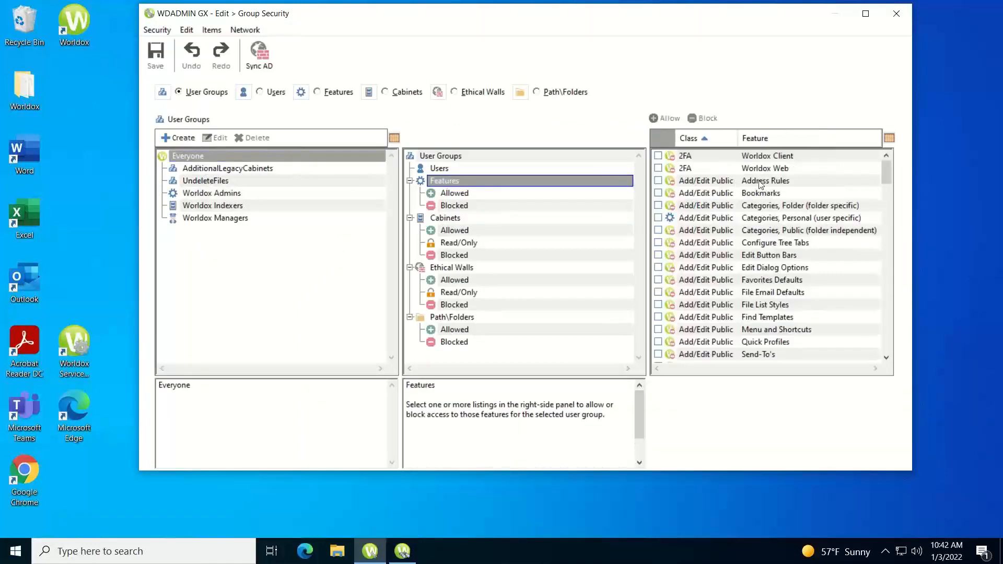
pyautogui.moveTo(887, 174); pyautogui.dragTo(893, 293)
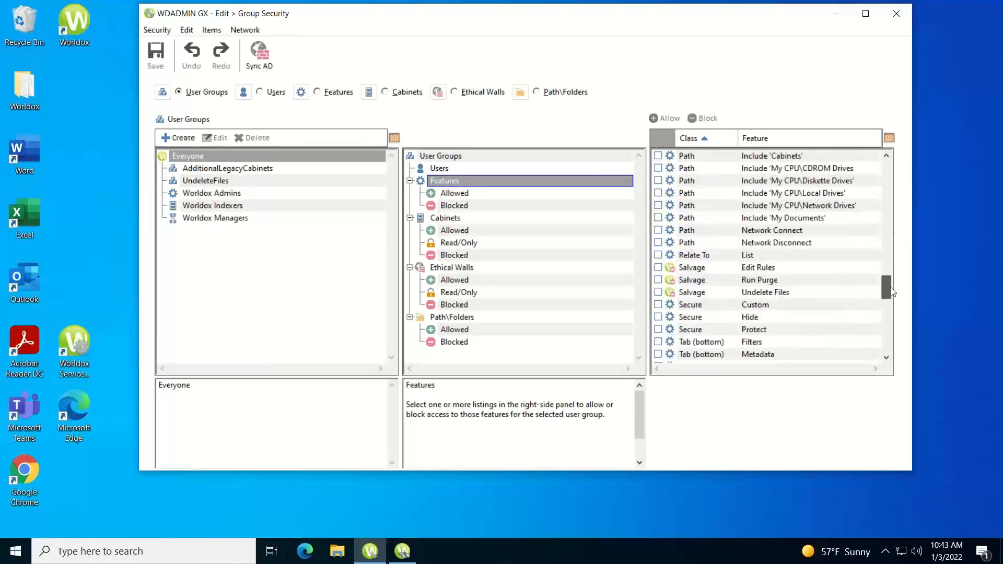
pyautogui.click(716, 280)
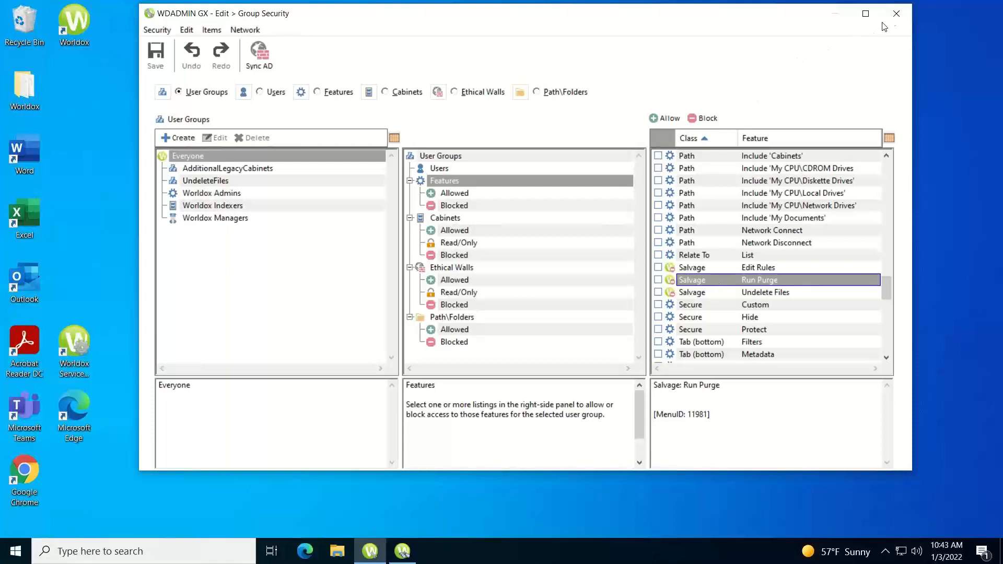
pyautogui.click(895, 13)
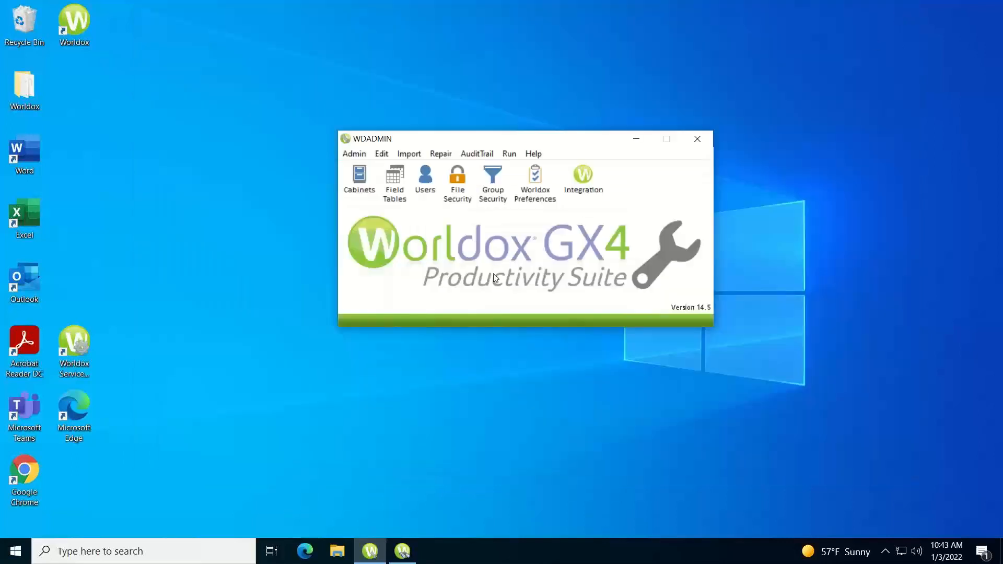